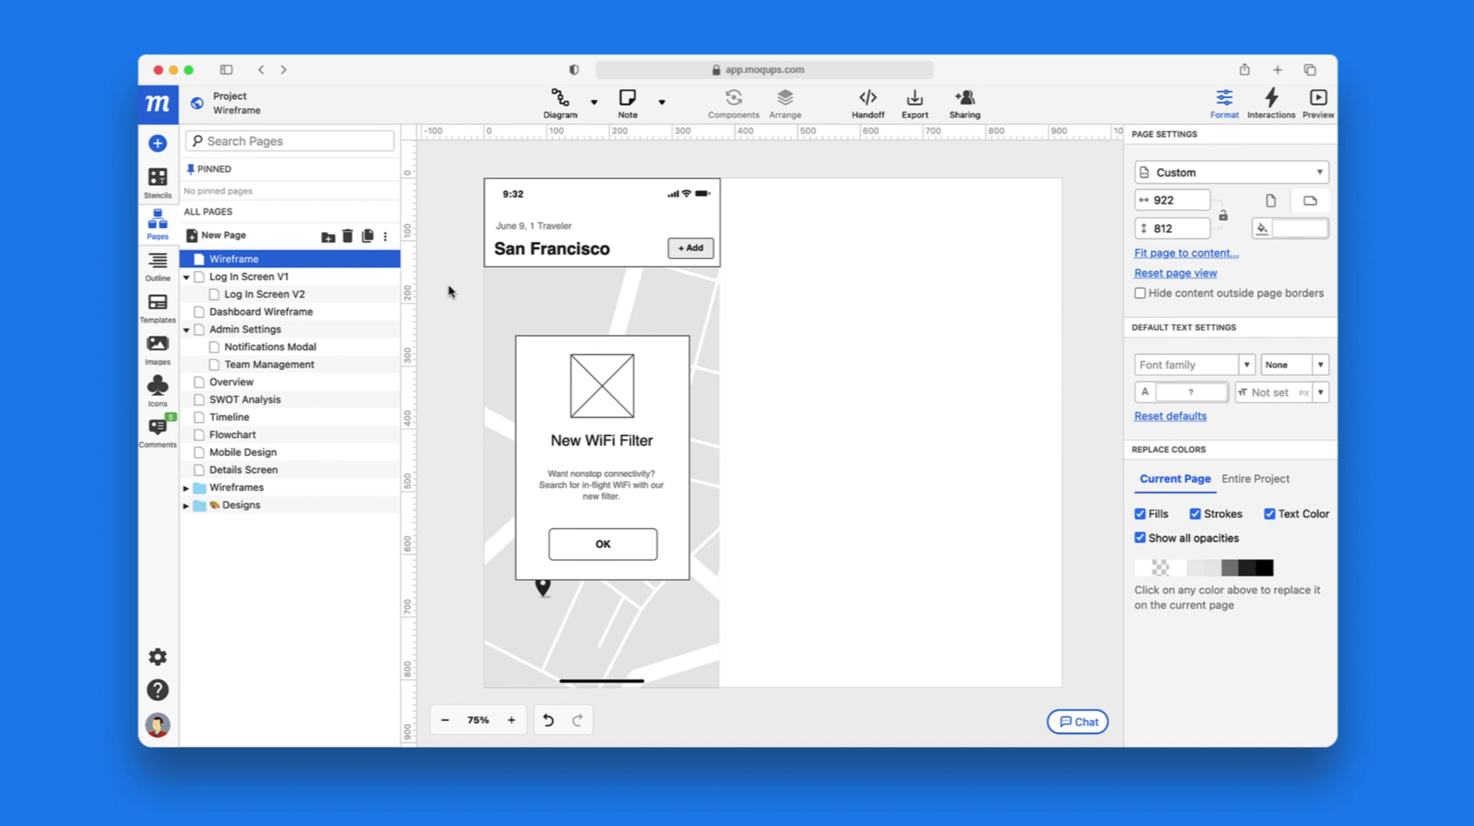
Browse the Wireframes & Mockups, Business Strategy, Diagrams & Flows and Charts & Graphs templates, then close the gallery
click(157, 143)
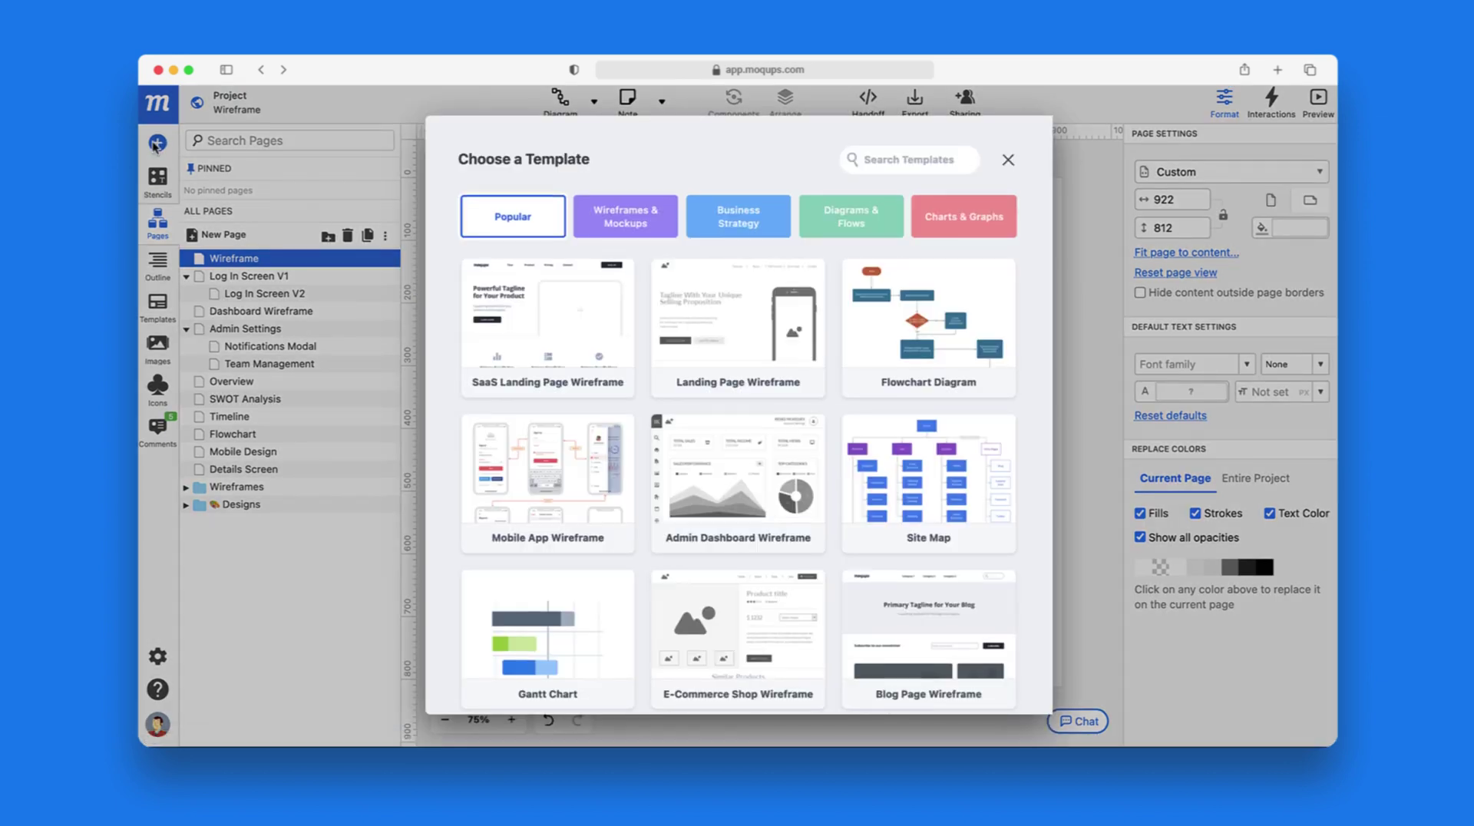
click(609, 222)
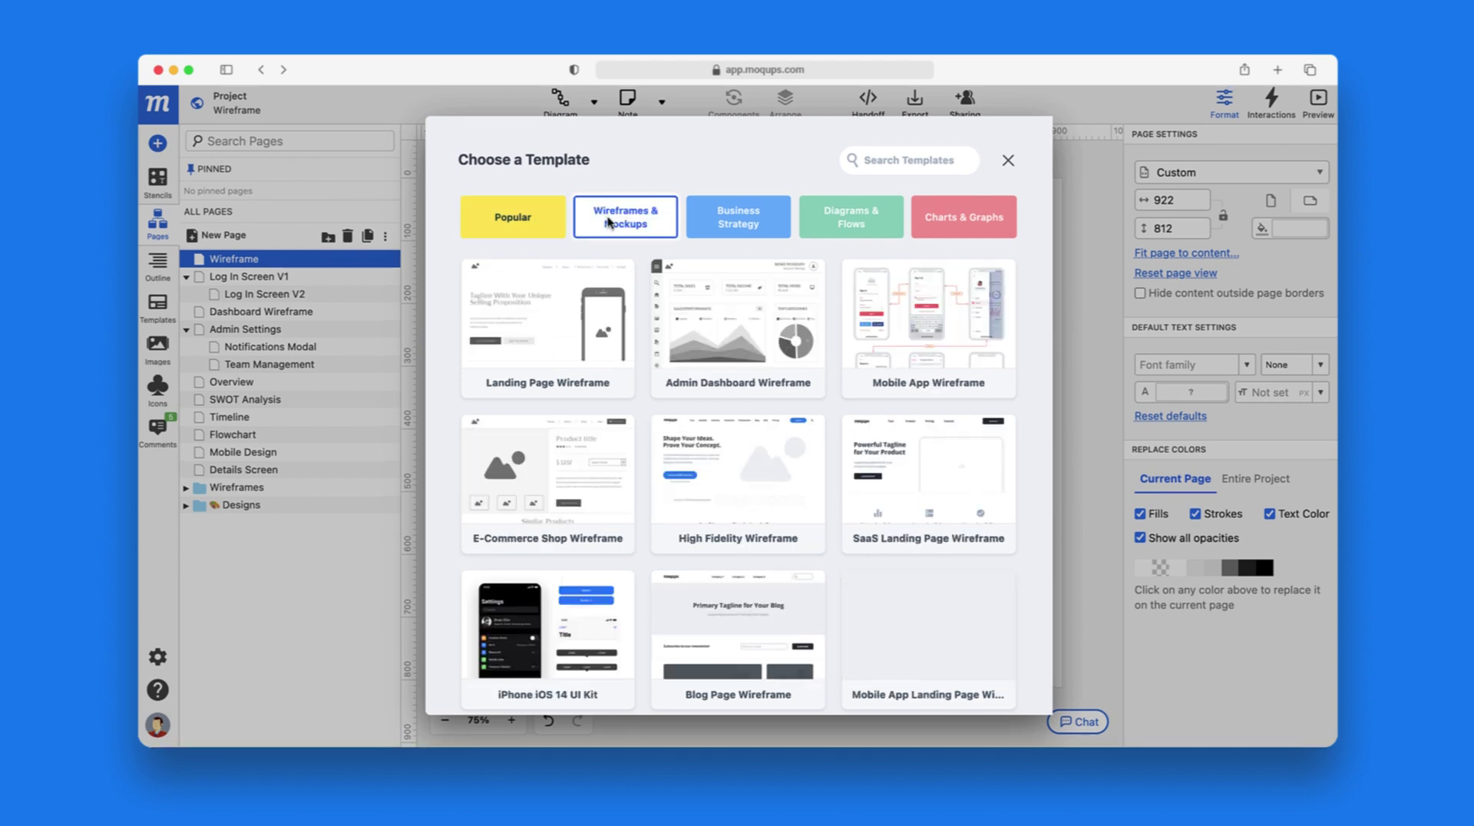
click(734, 222)
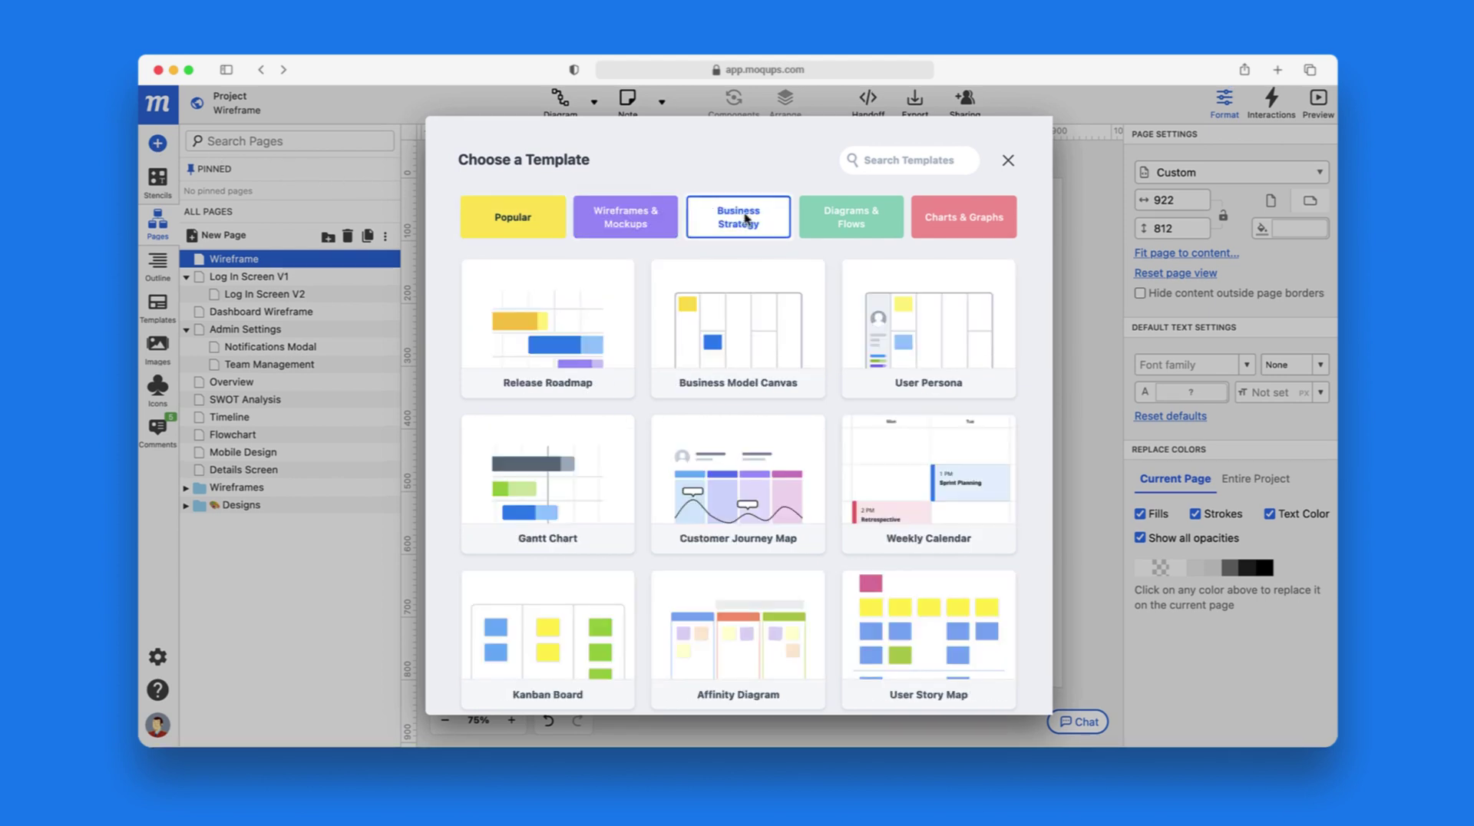
click(847, 220)
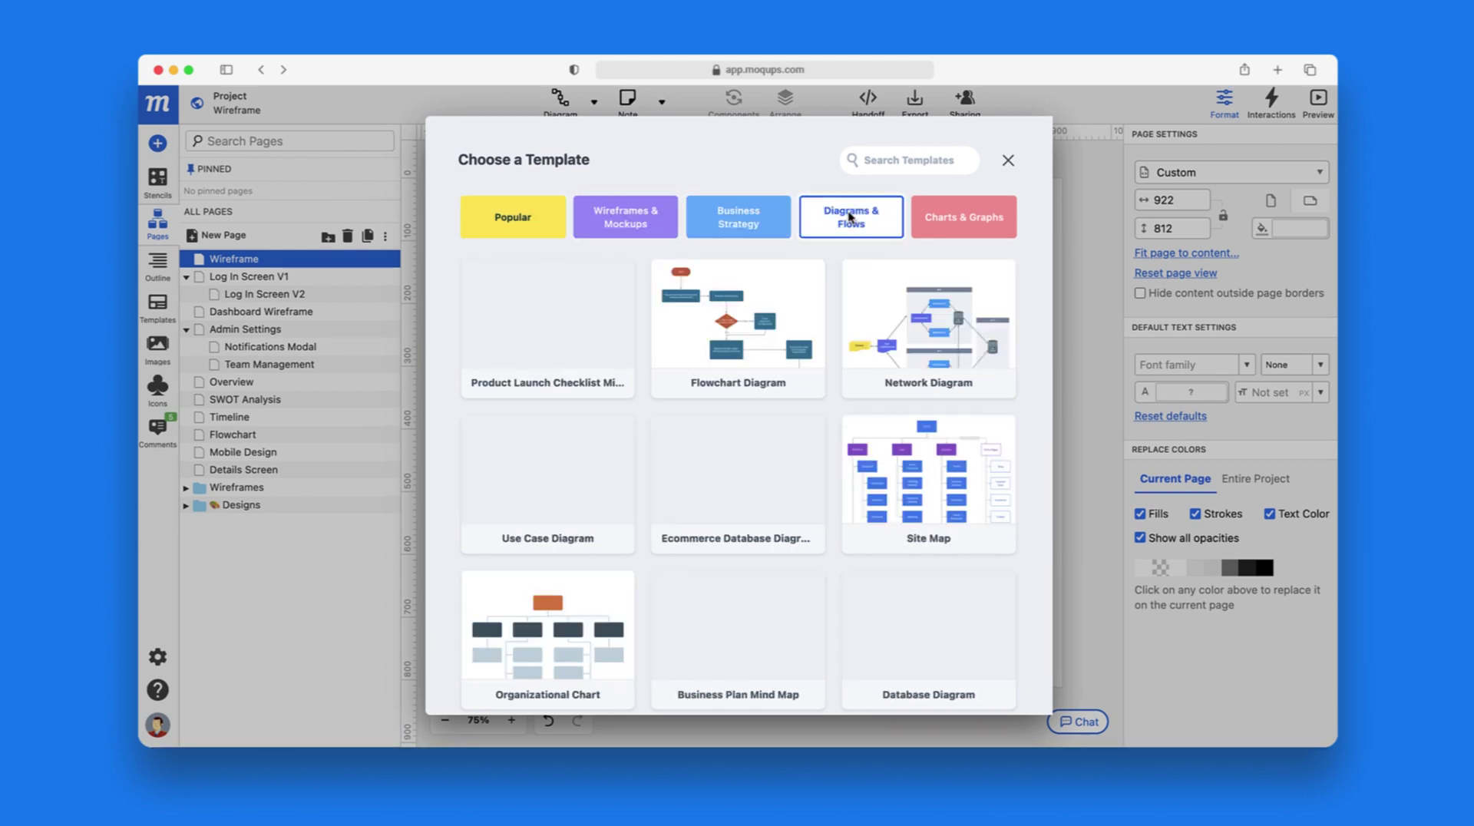
click(979, 216)
click(1008, 160)
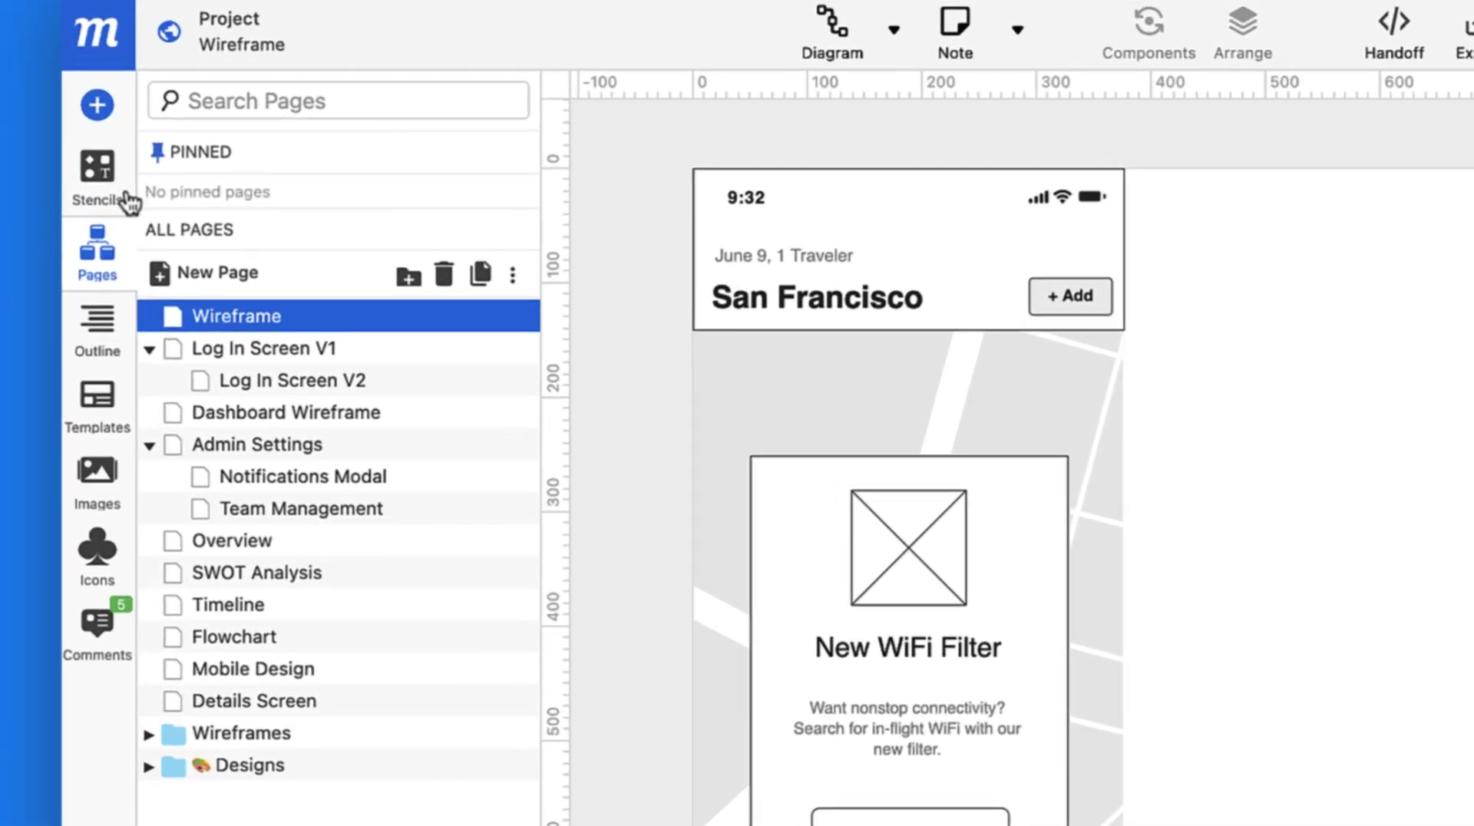
Switch the side panel from Stencils and Images to the Material Design icon set
click(166, 194)
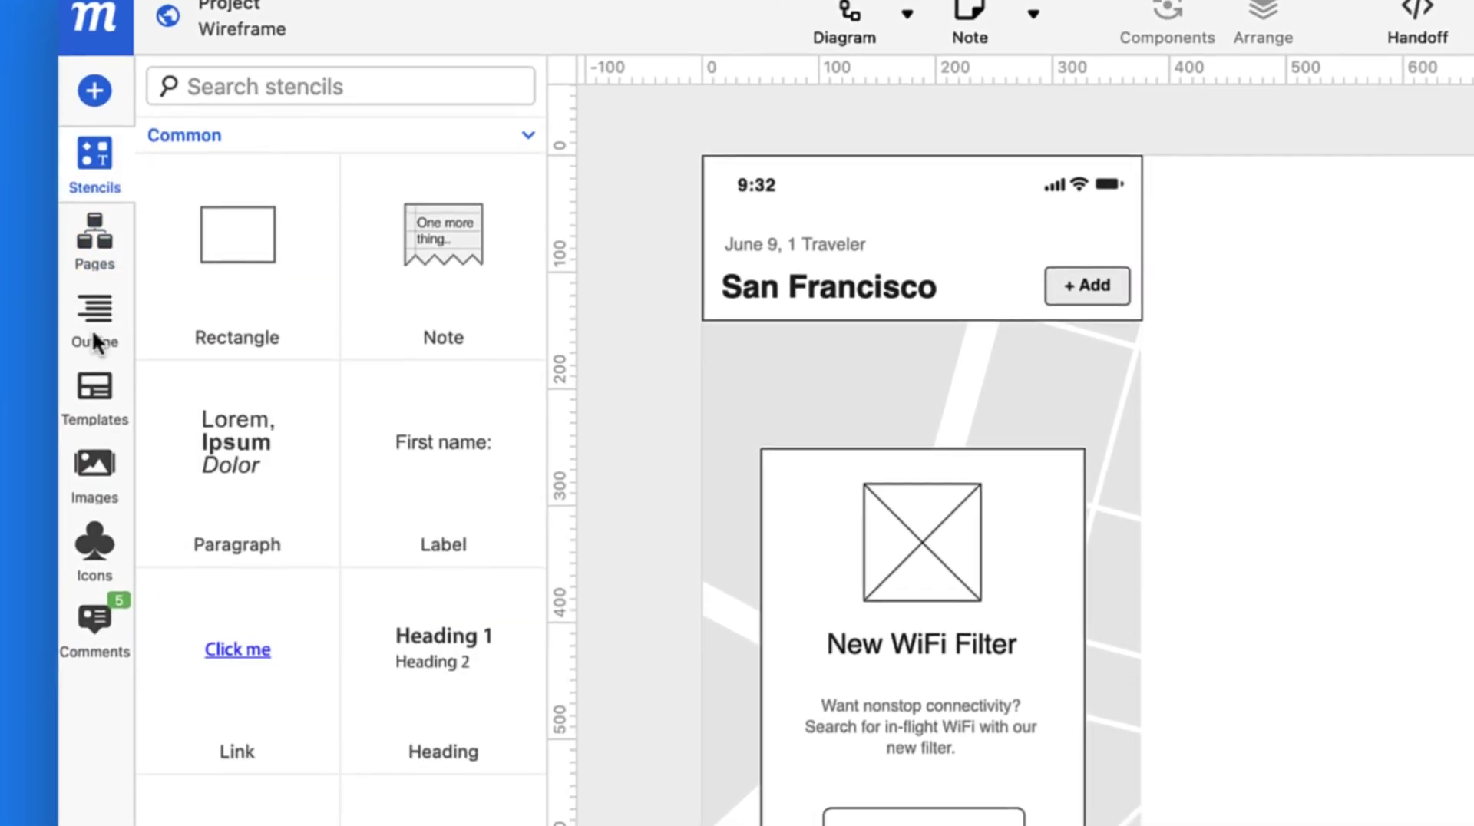
click(93, 484)
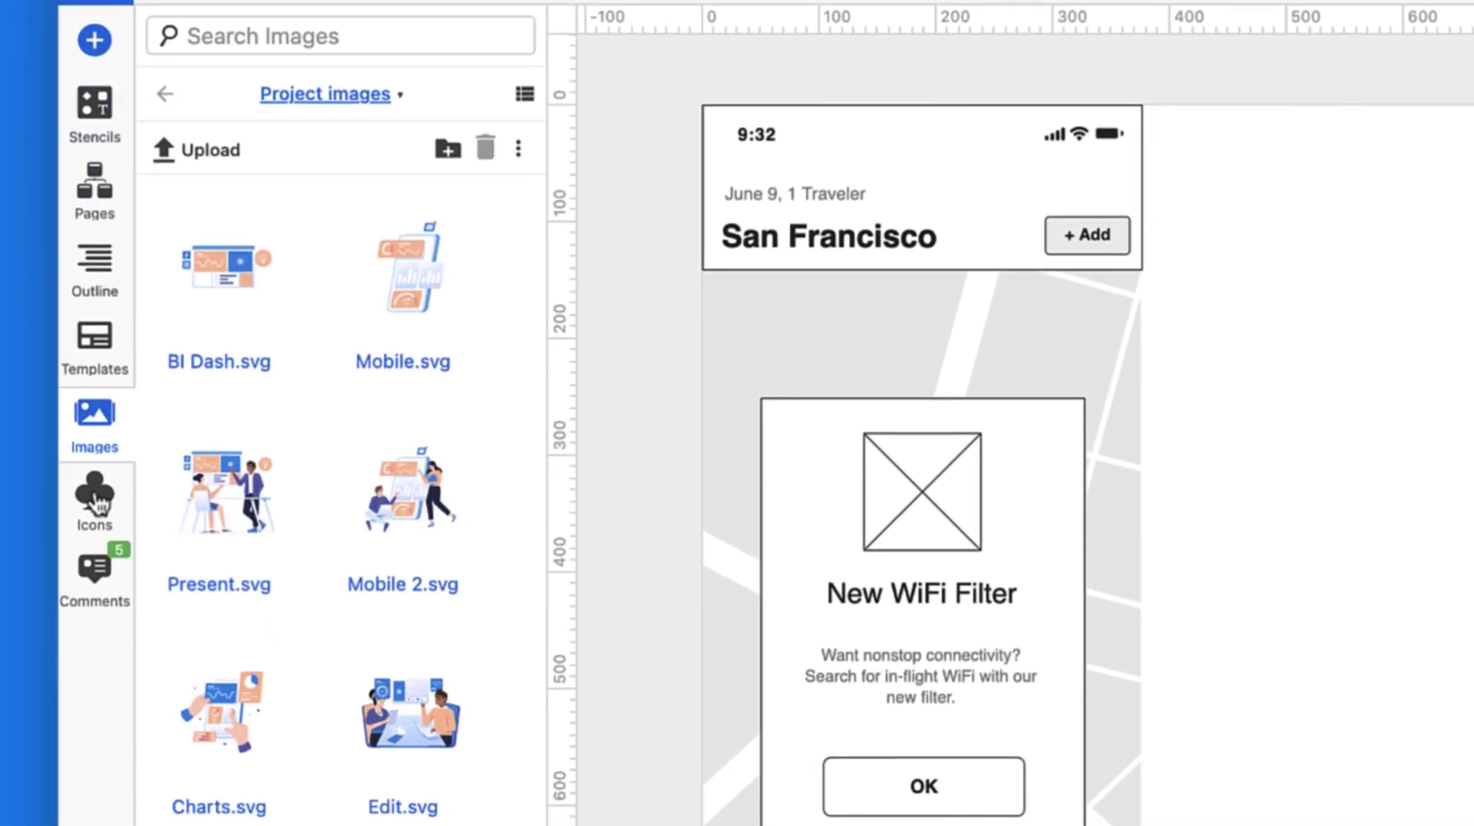
click(94, 515)
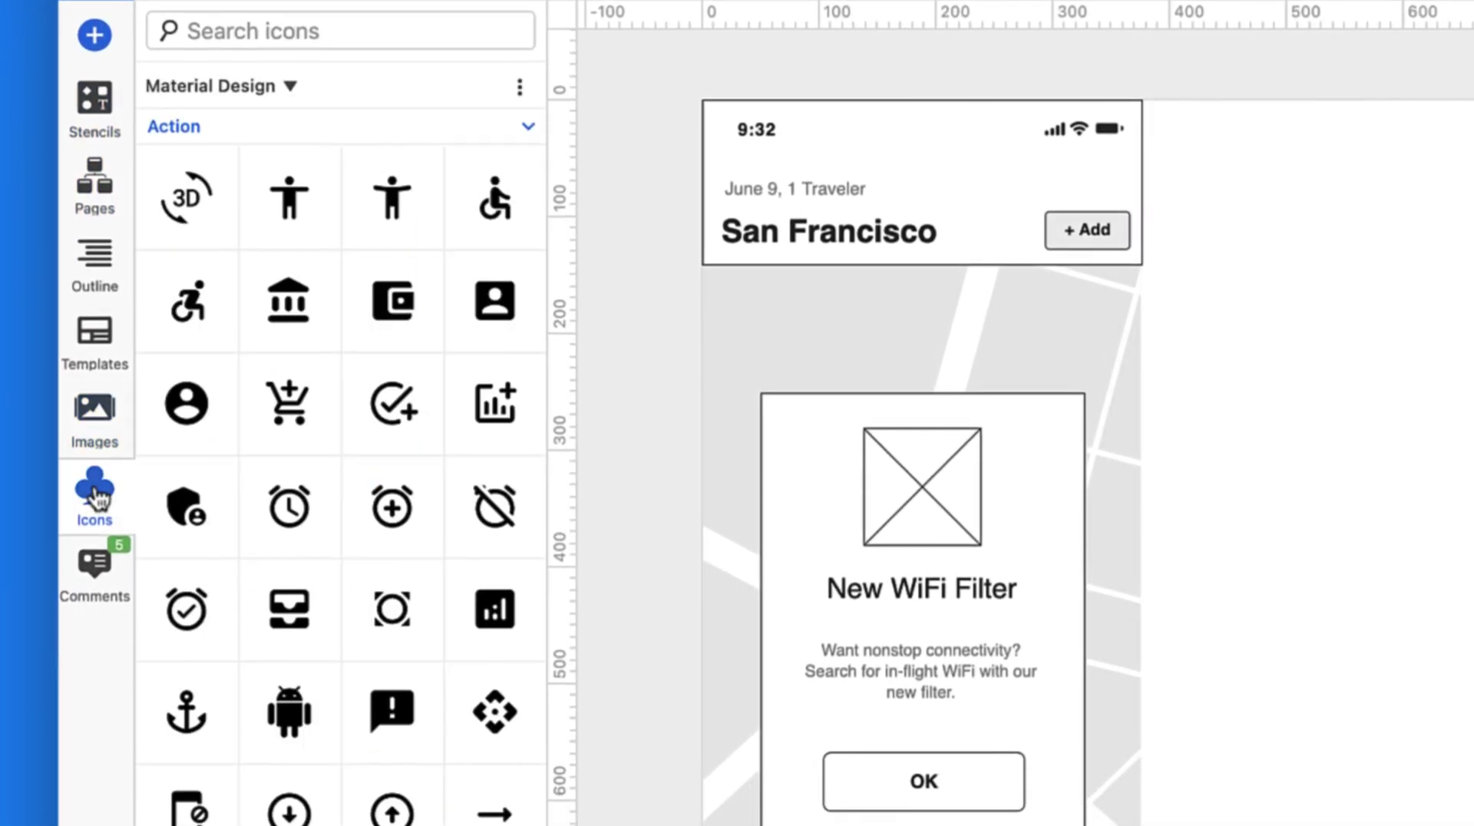
click(289, 89)
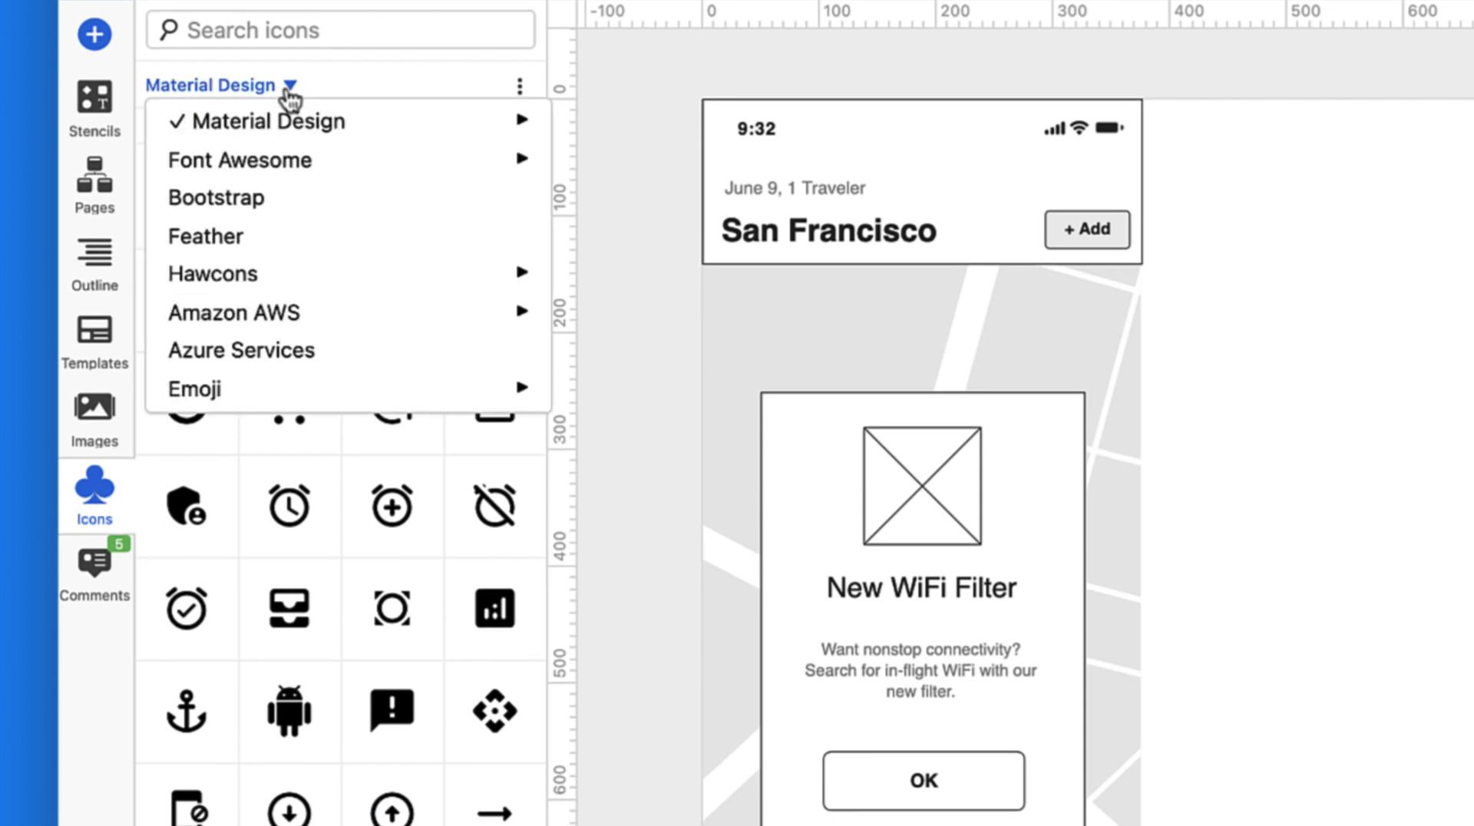
click(289, 91)
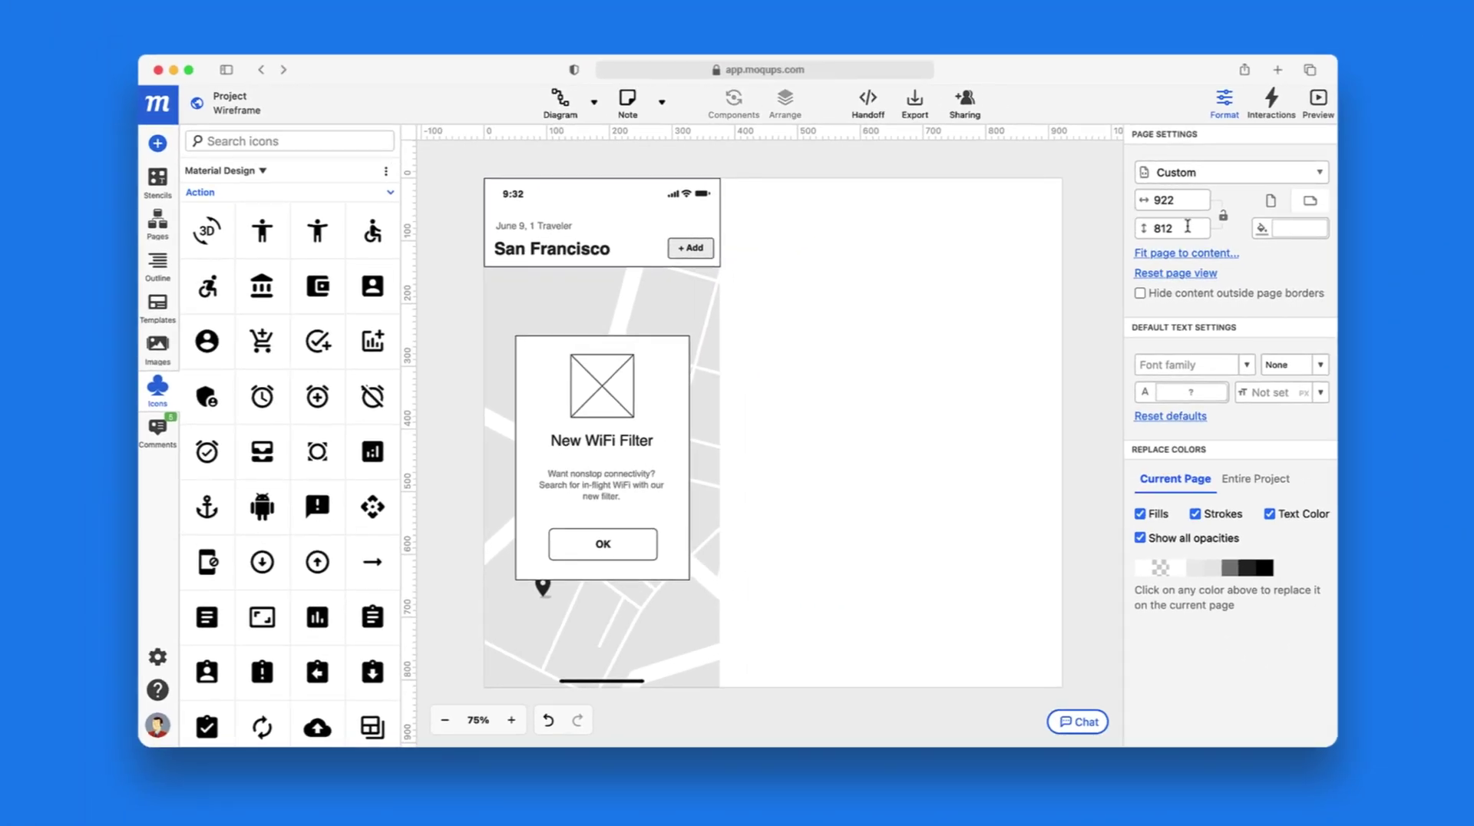
Set the page size to the iPhone X/XS preset (375×812) and select the modal's image placeholder
click(1186, 175)
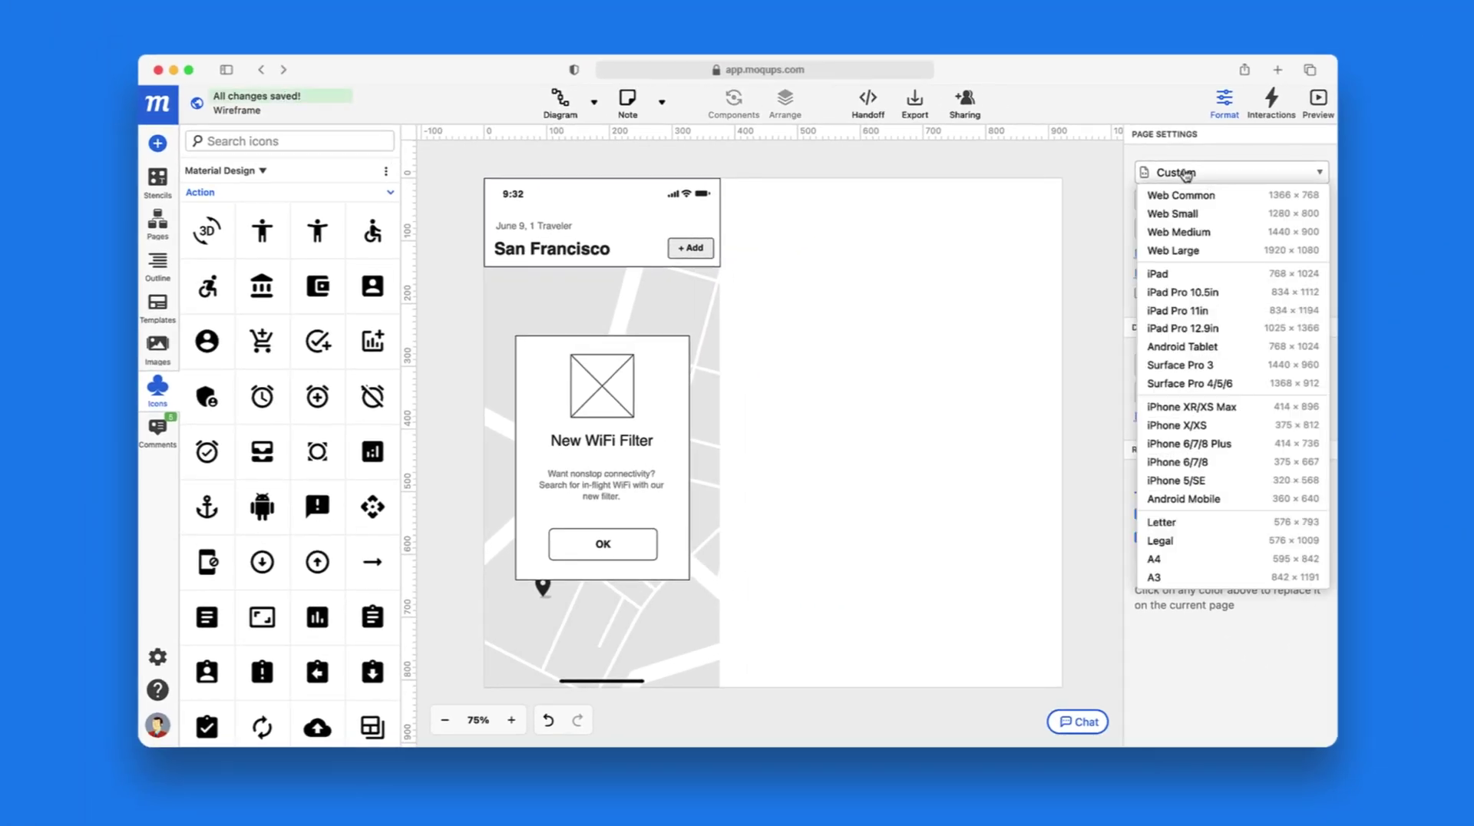
click(1203, 427)
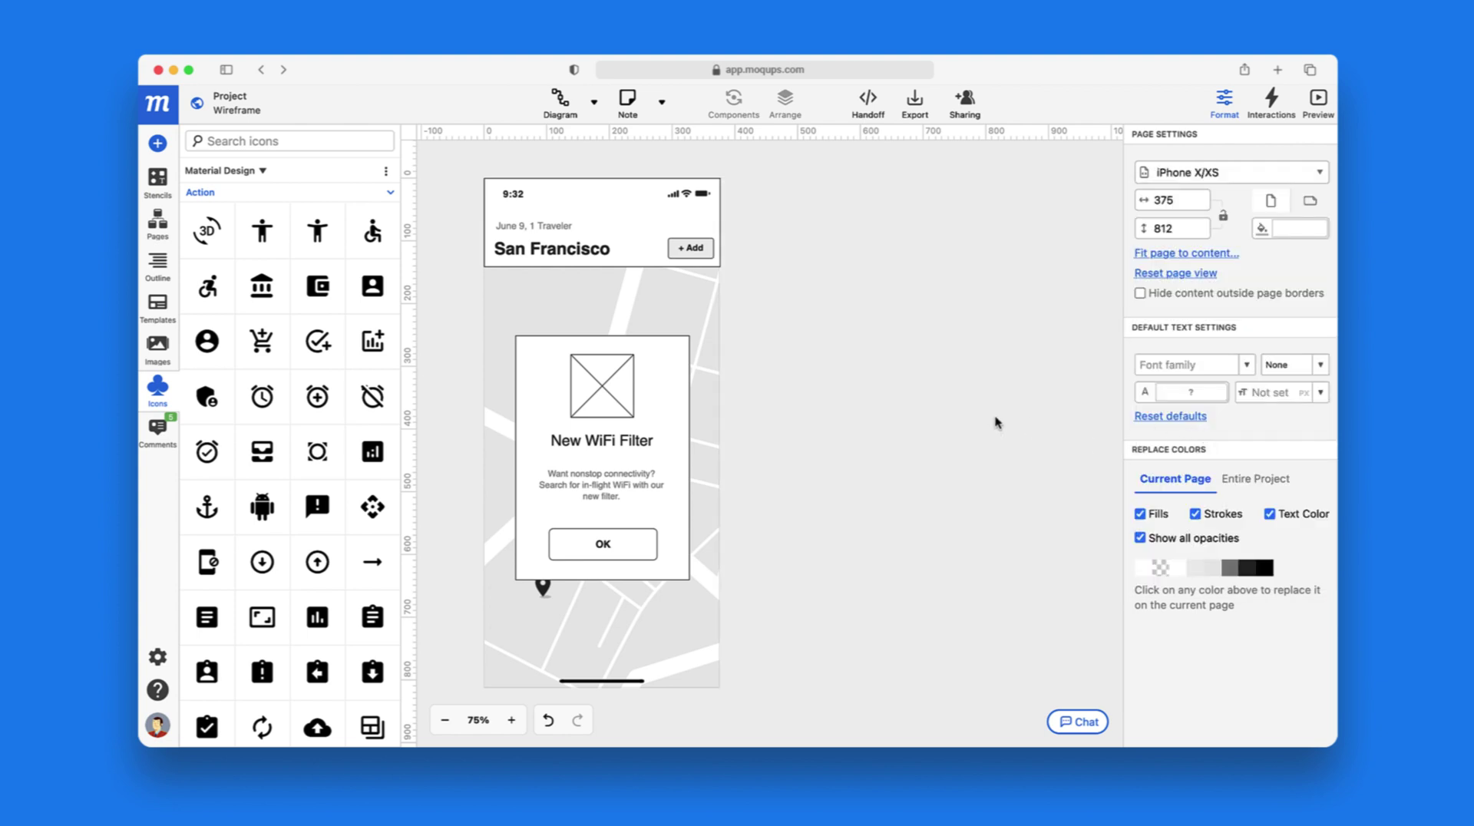
click(626, 400)
Delete the image placeholder and place a wifi icon at the top of the modal
key(Delete)
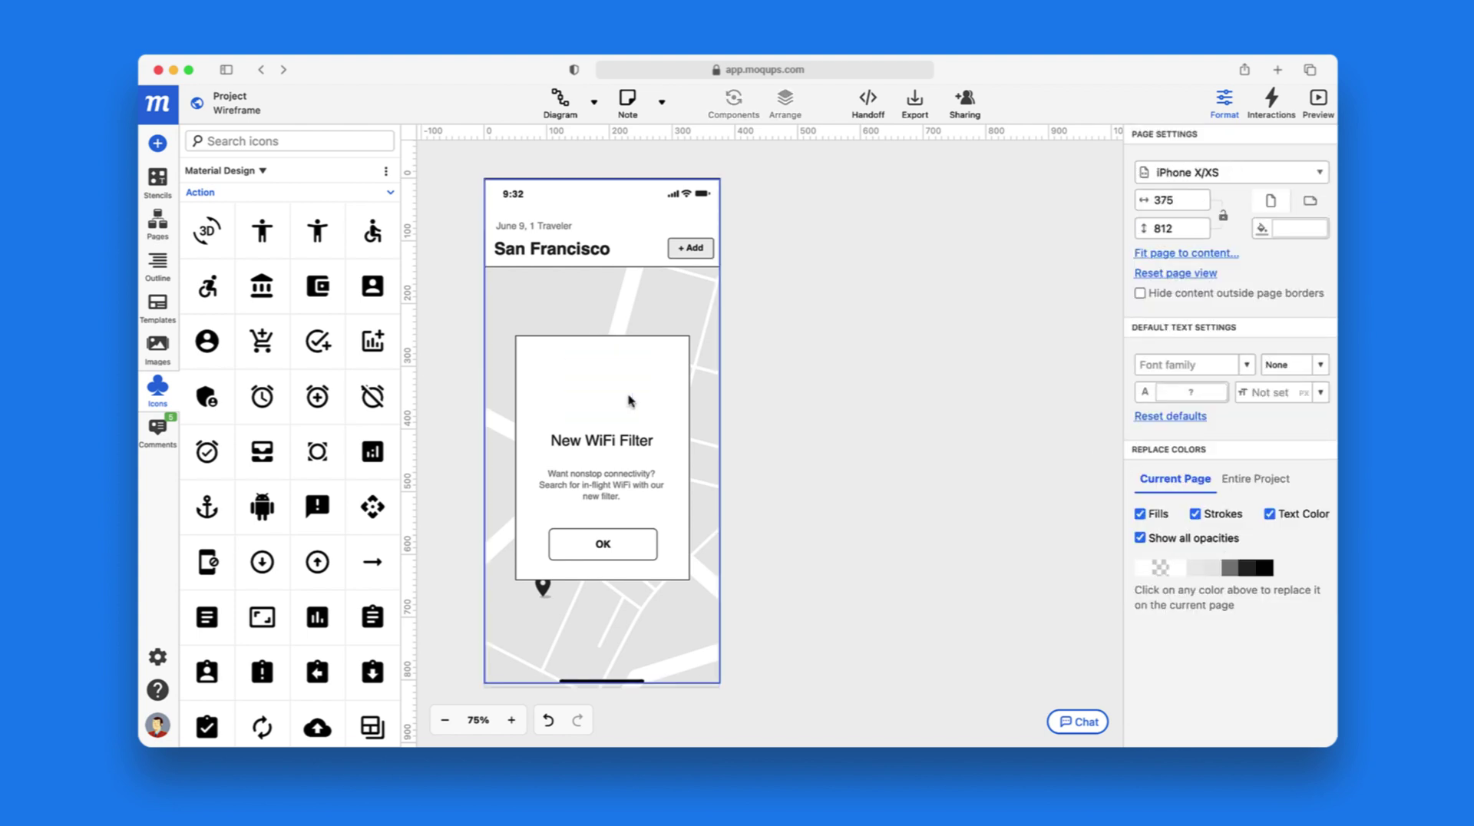
click(361, 141)
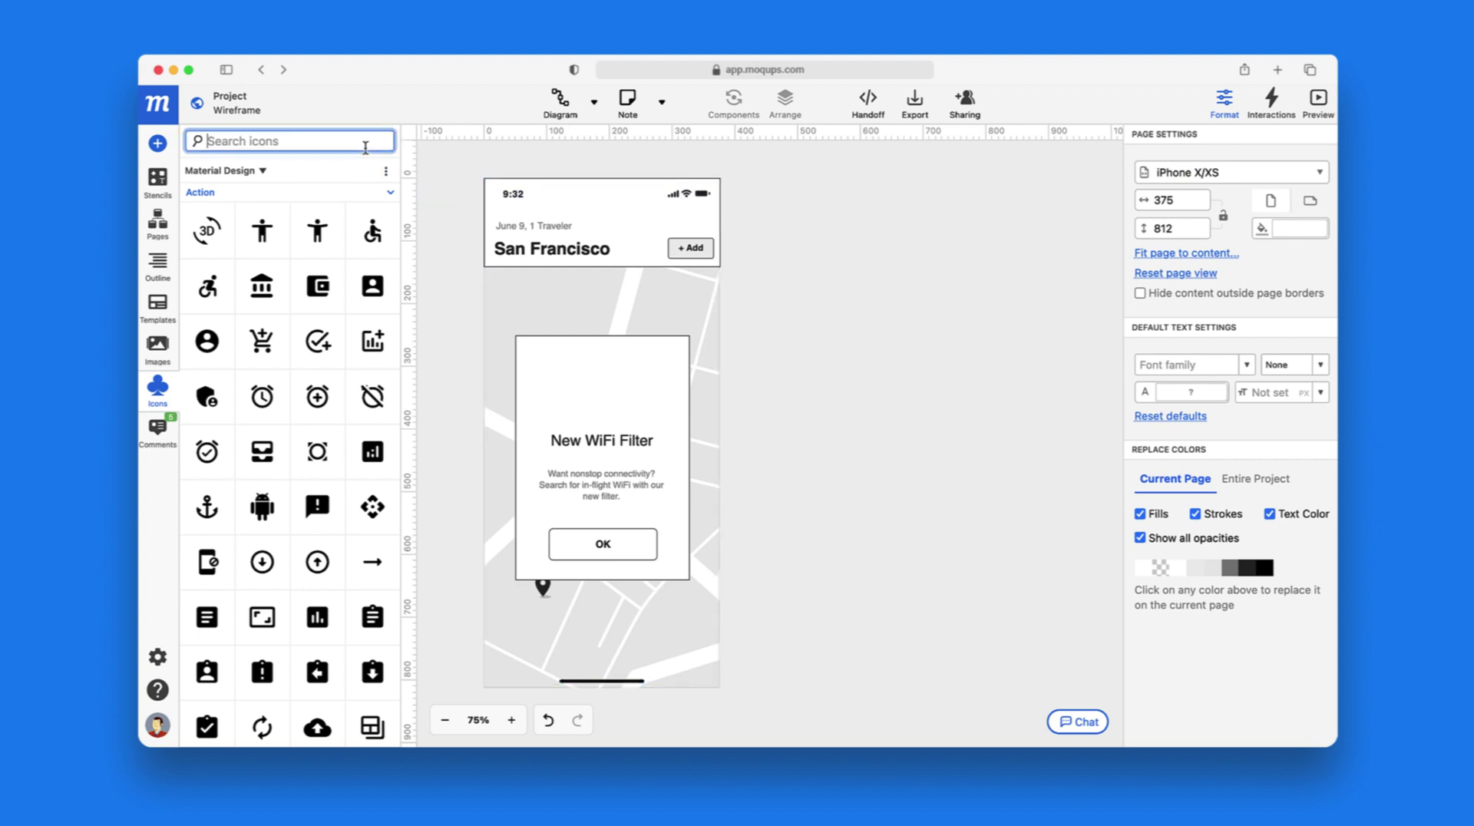
text(wifi)
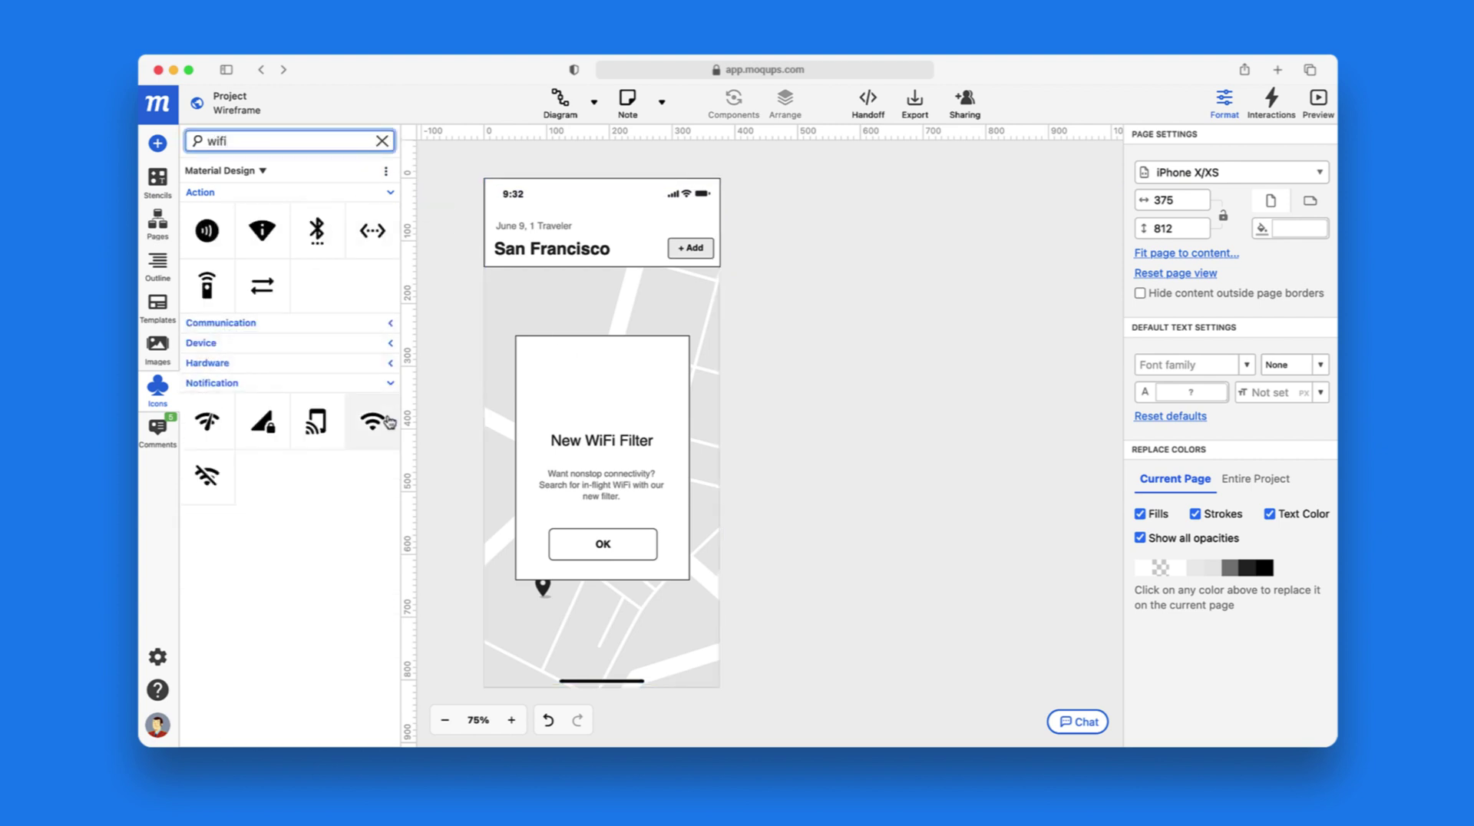
drag(372, 421, 601, 389)
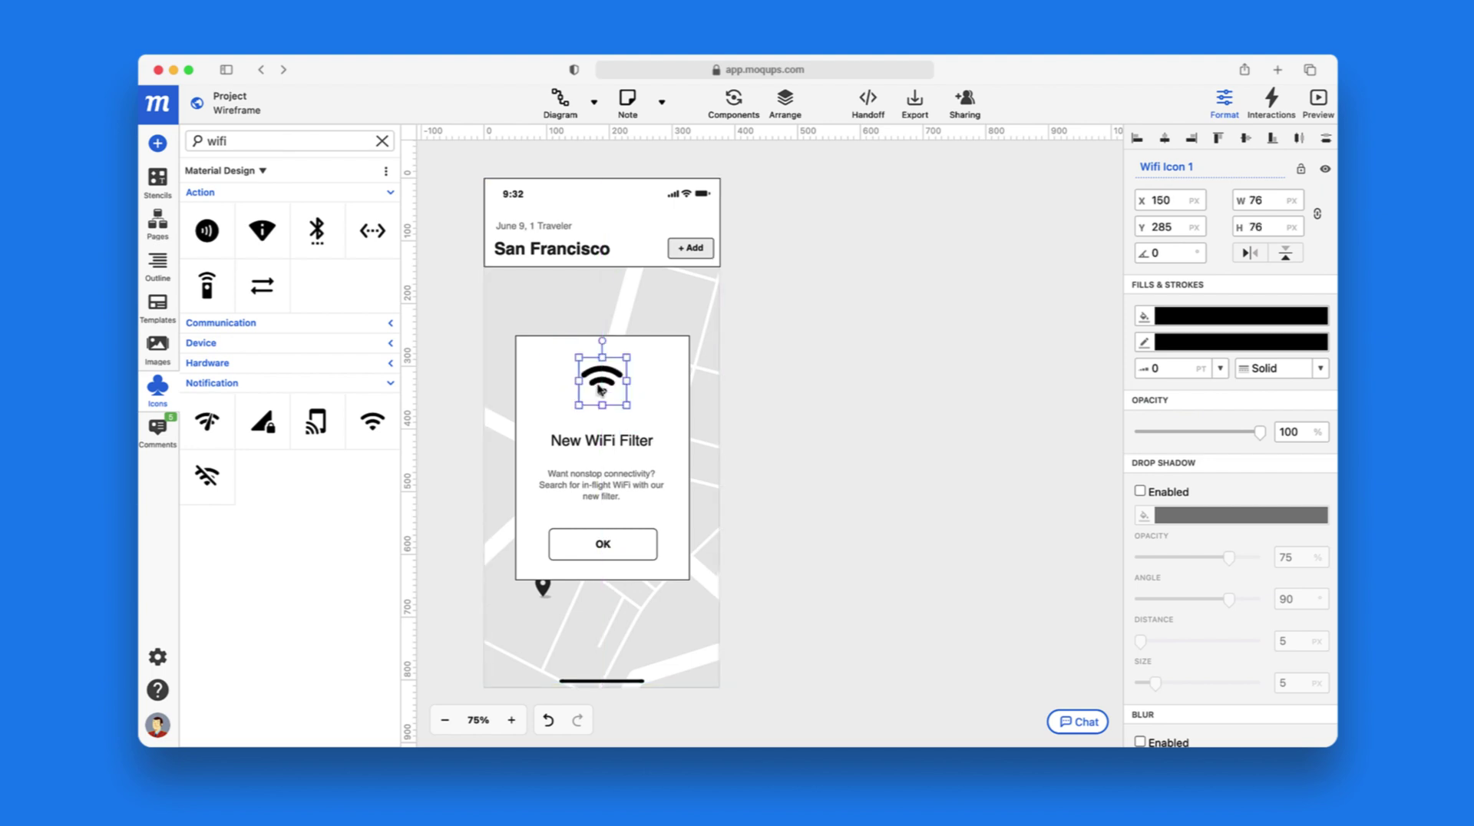
Make the 'New WiFi Filter' title bold
click(607, 442)
double_click(609, 443)
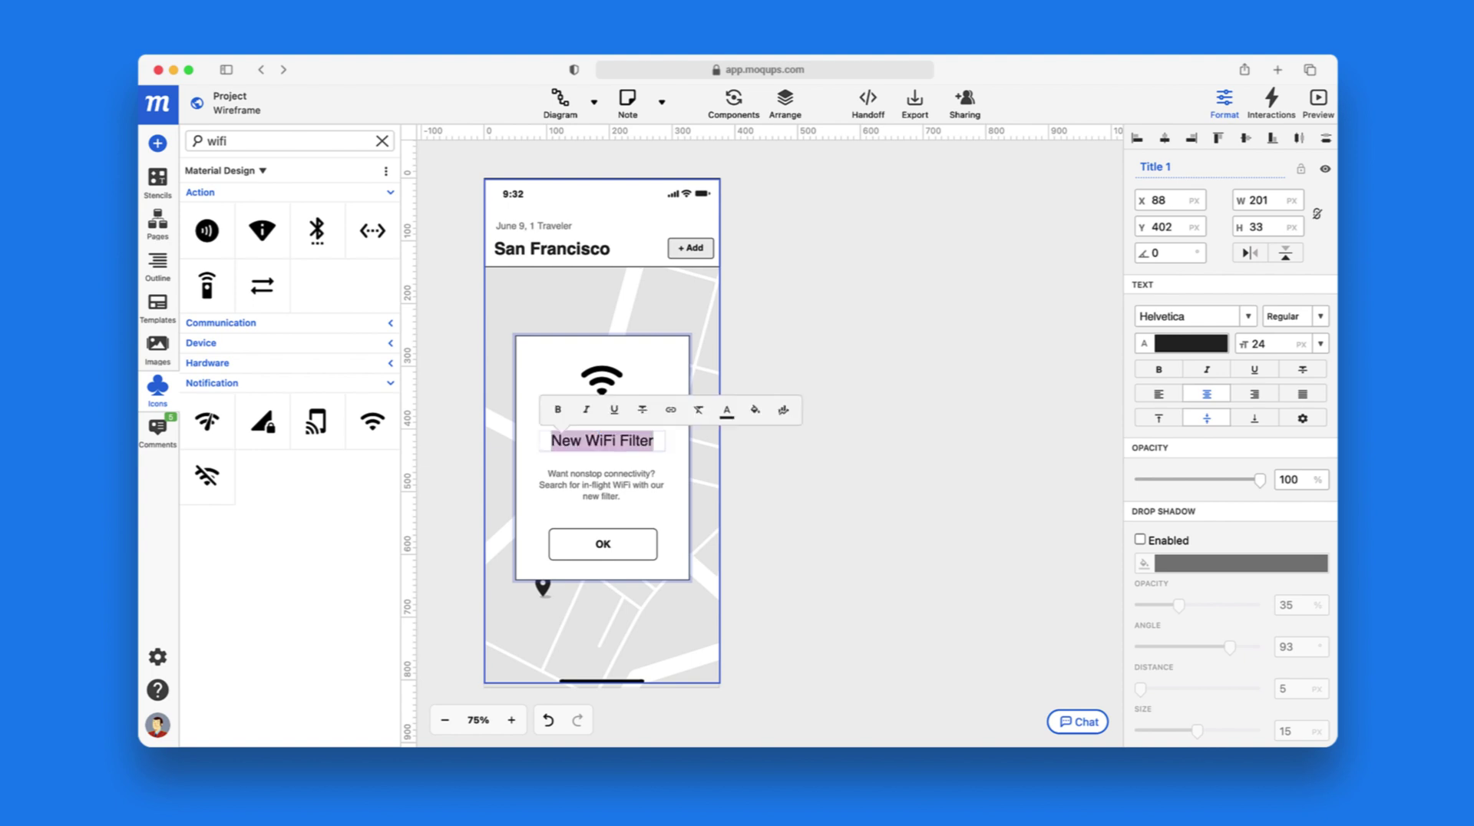
click(558, 410)
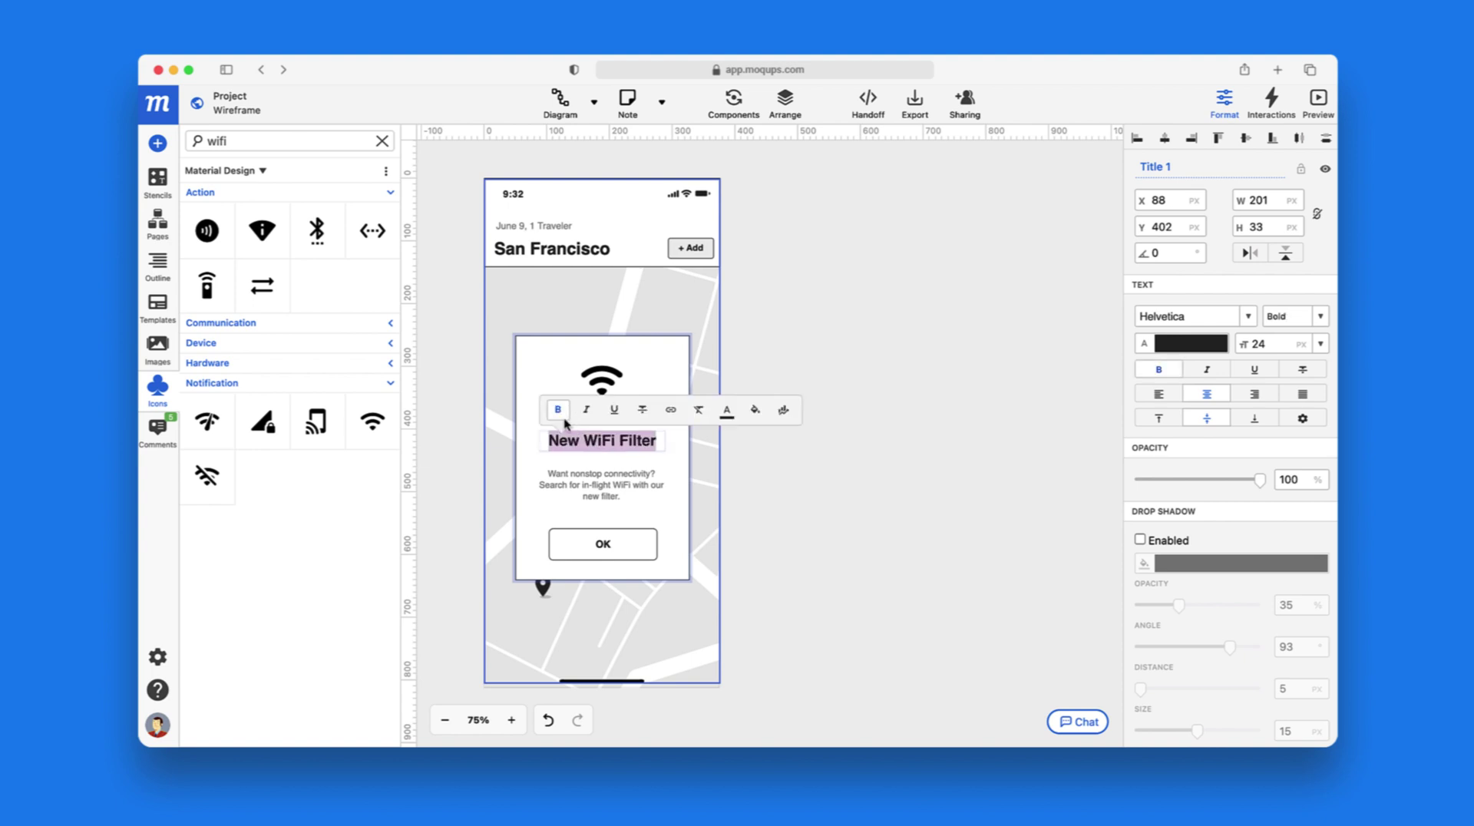
Fill the OK button with orange
double_click(619, 538)
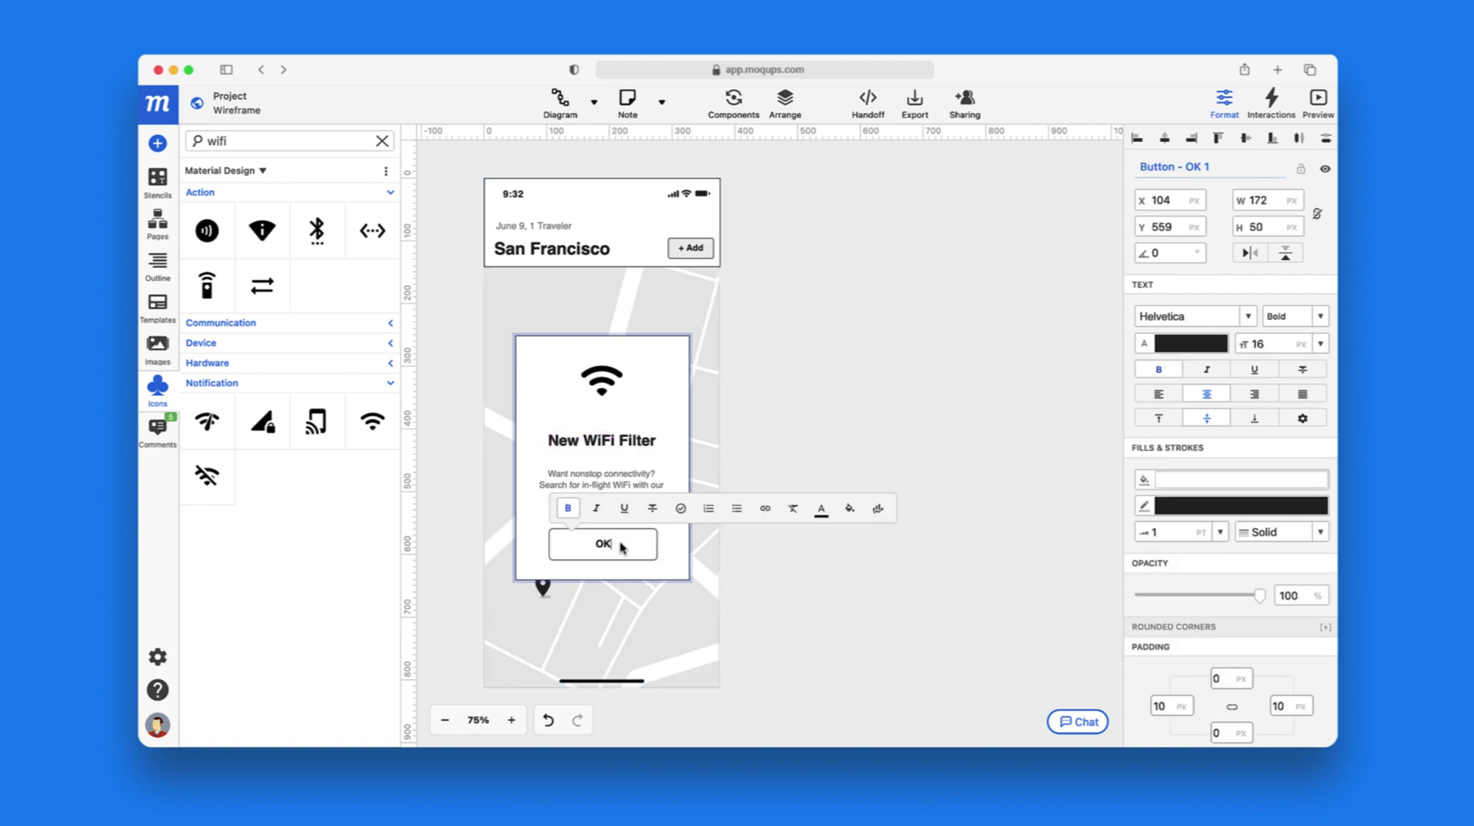
click(1178, 480)
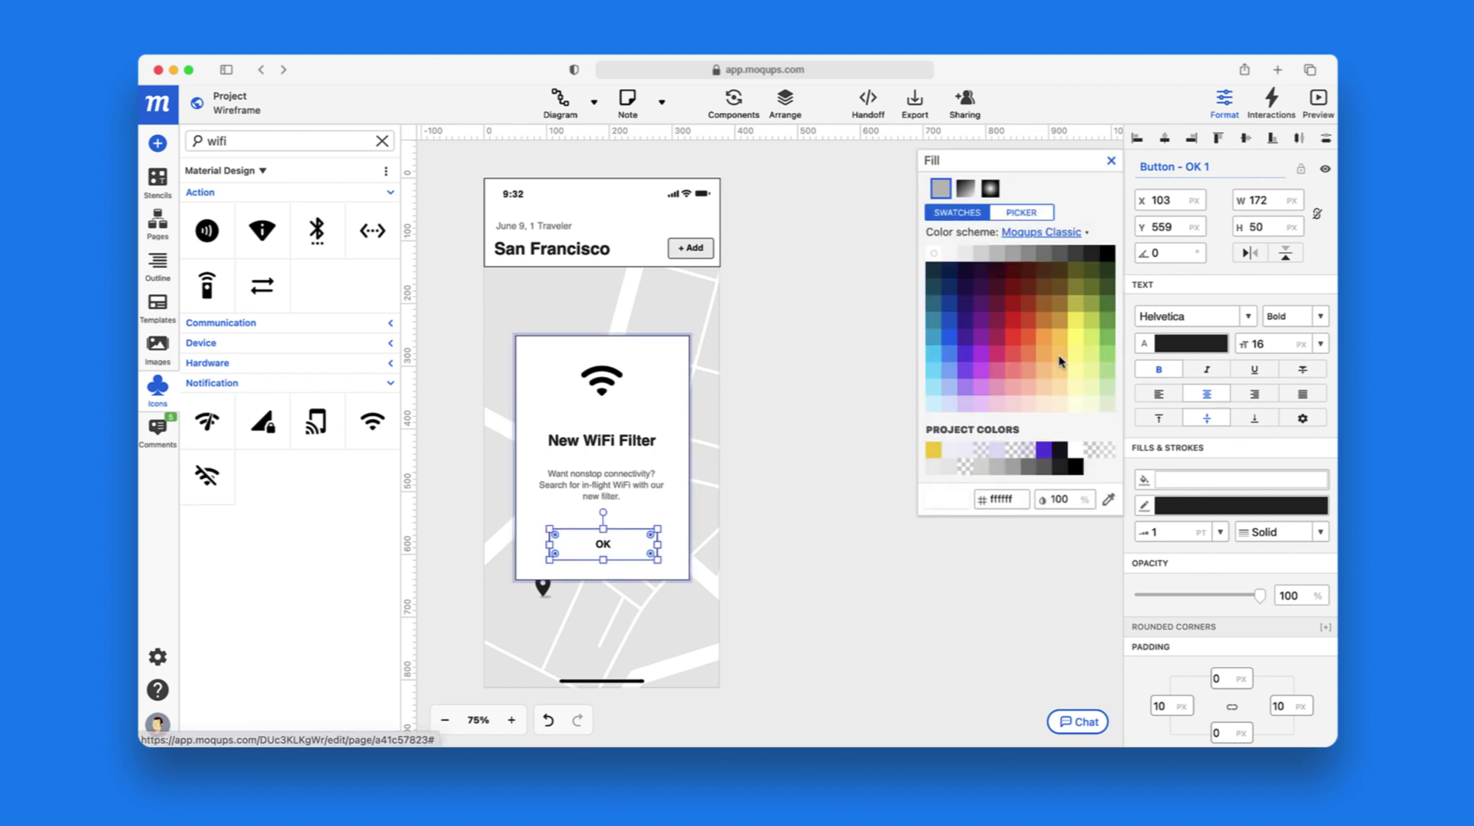
click(1043, 340)
Look through the Overview, SWOT Analysis, Timeline and Flowchart pages, ending on Mobile Design
click(919, 606)
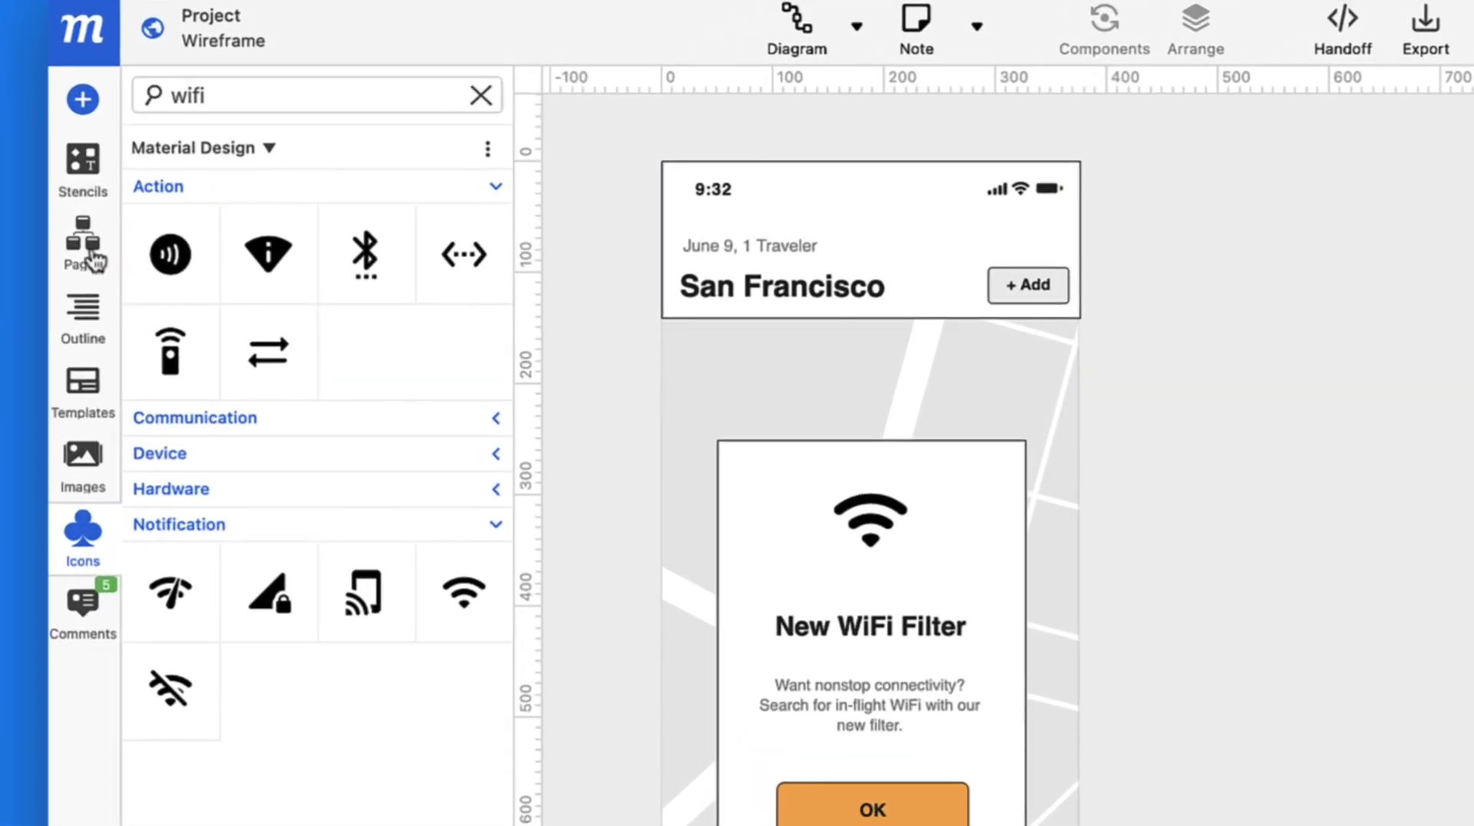
click(160, 229)
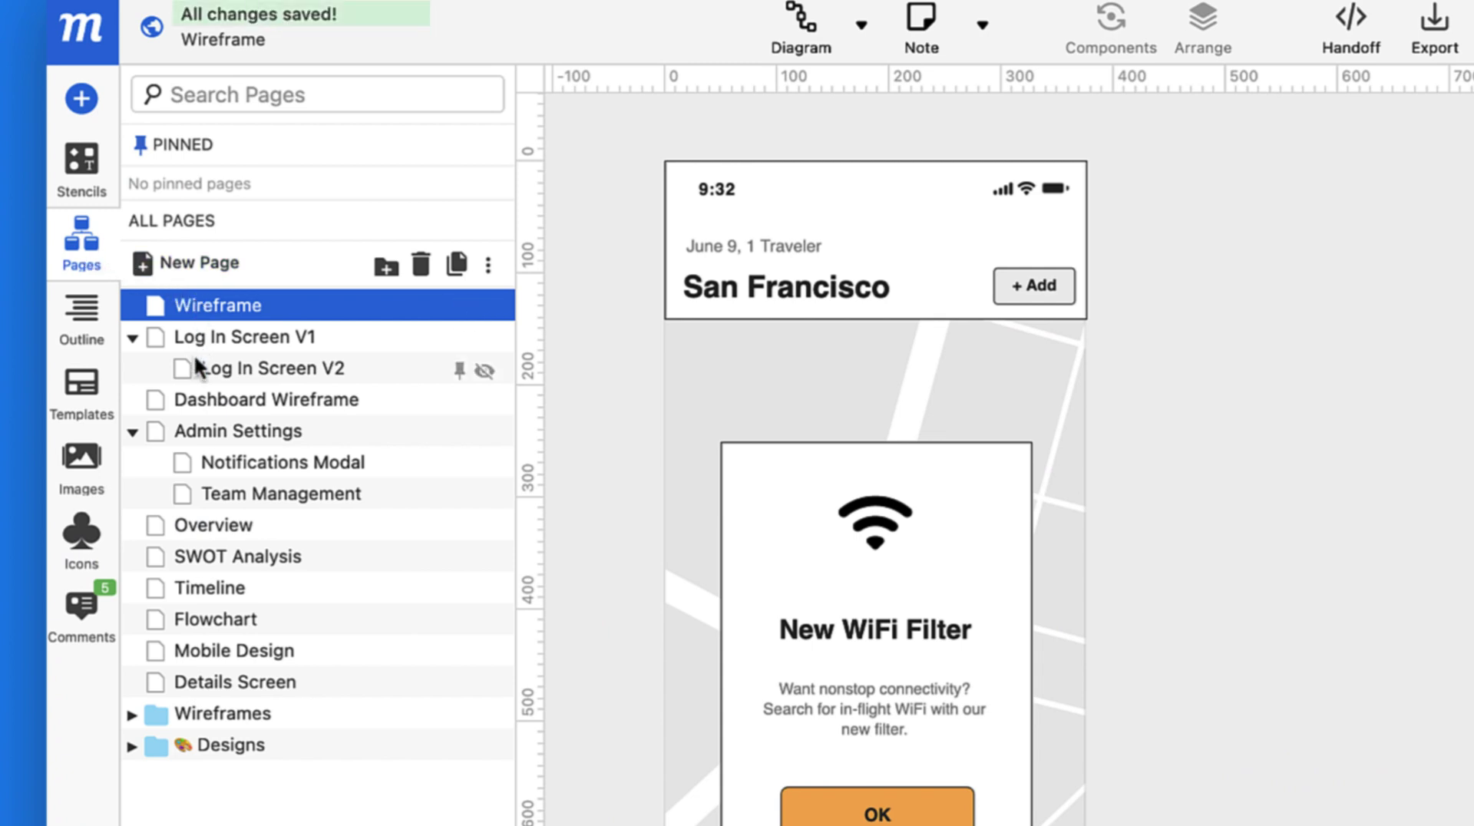
click(206, 530)
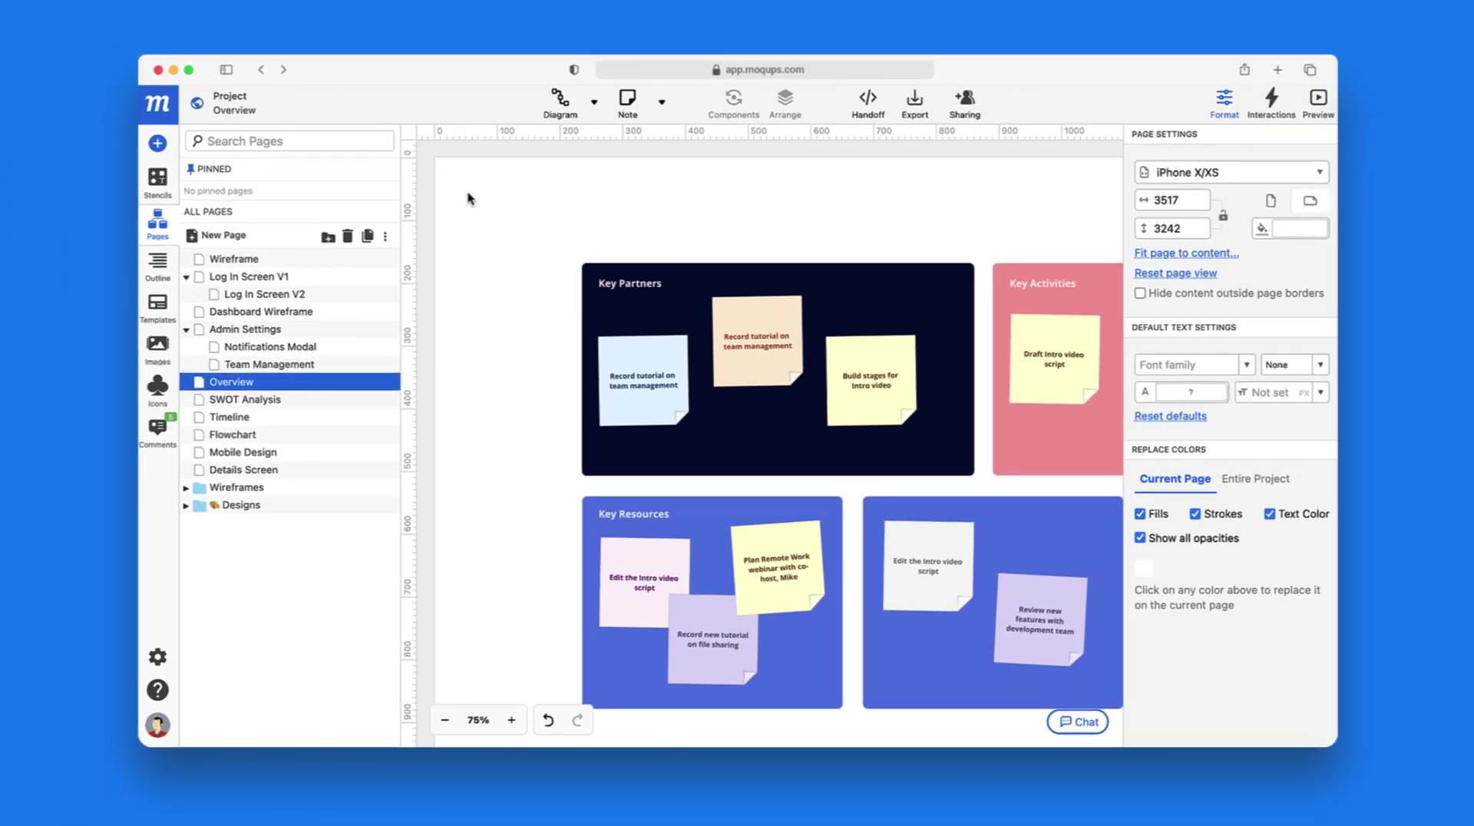
scroll(470, 198, down, 10)
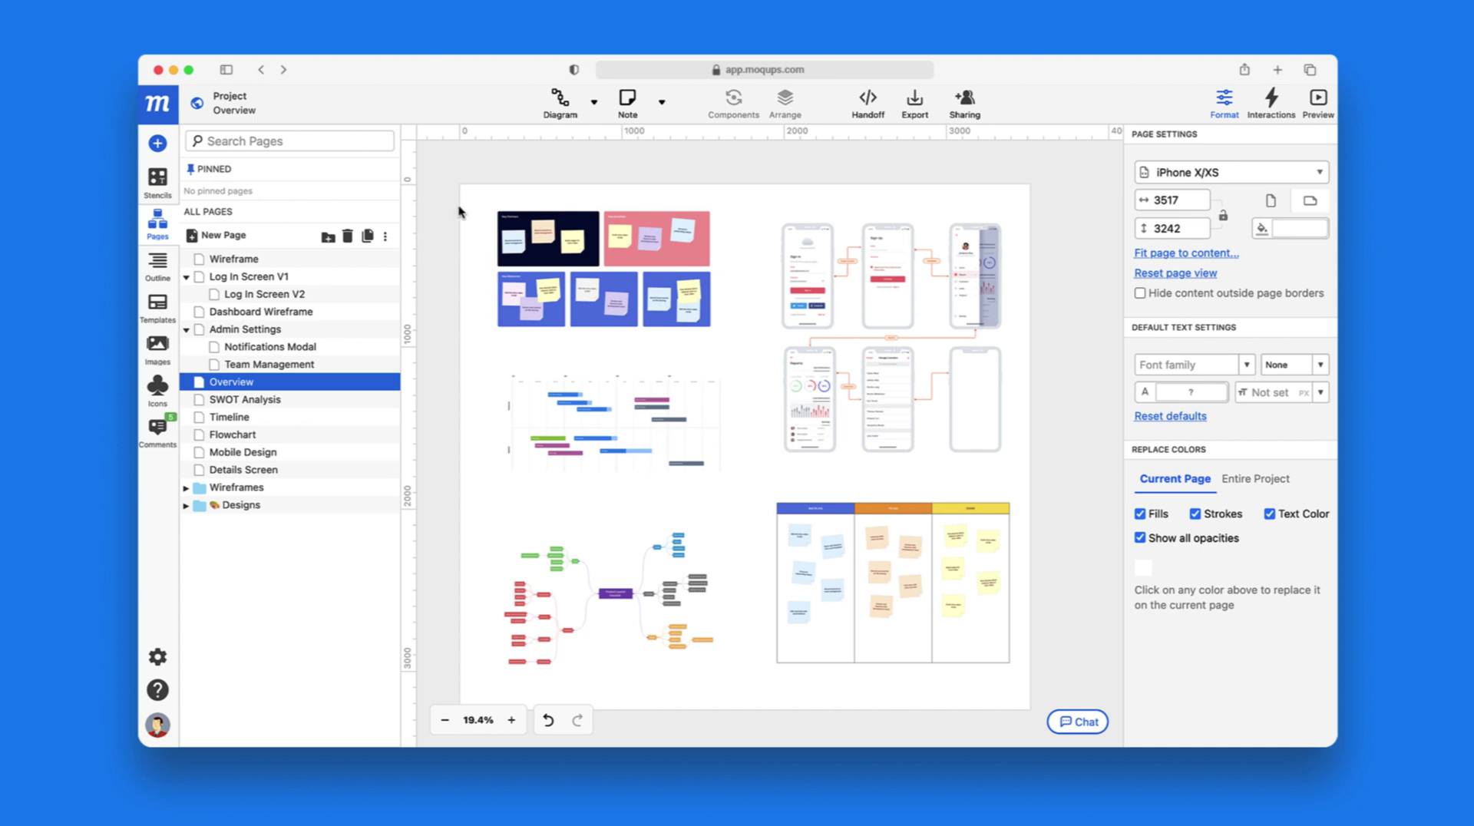
click(332, 404)
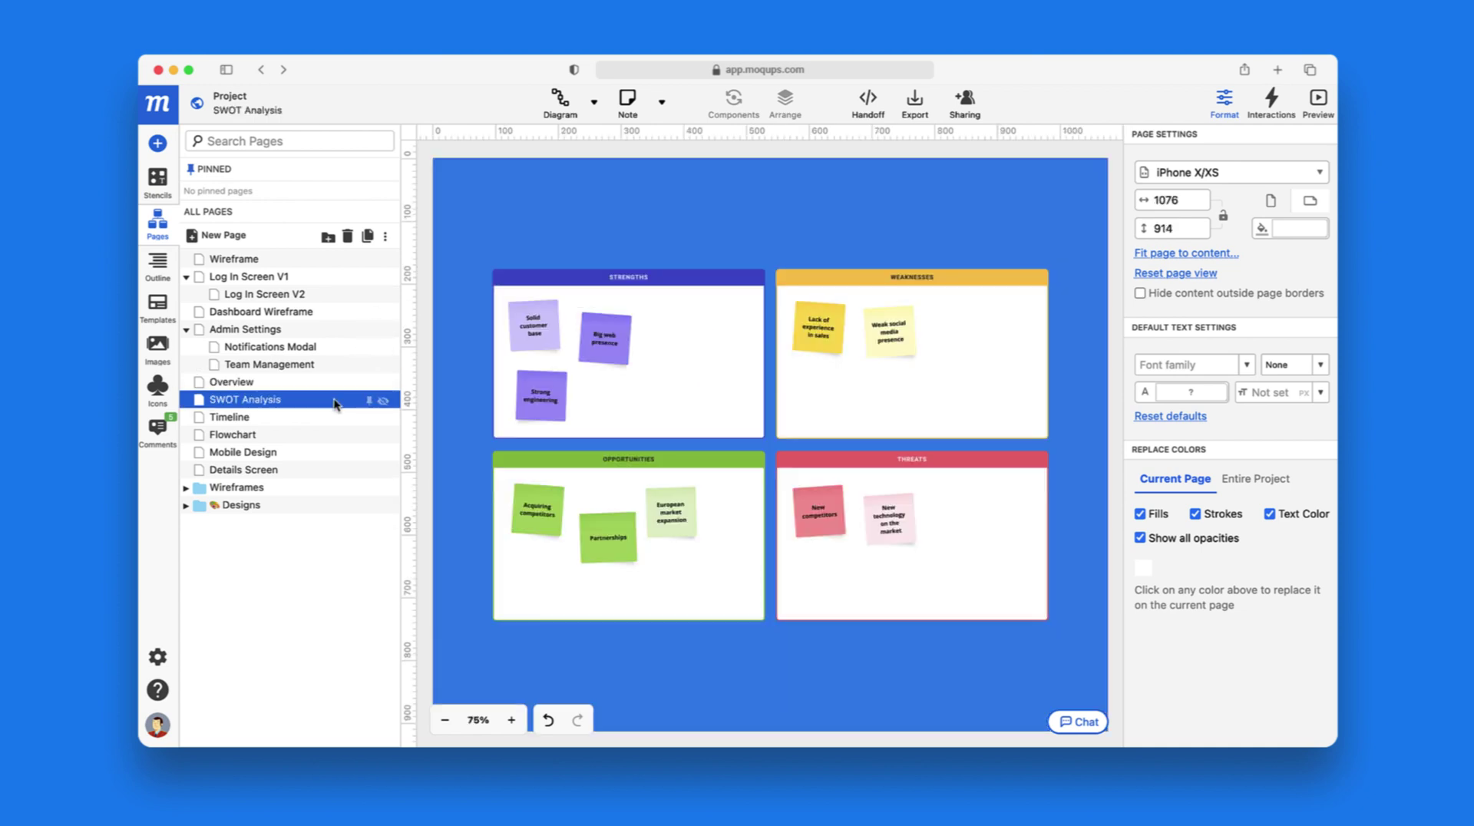
click(334, 421)
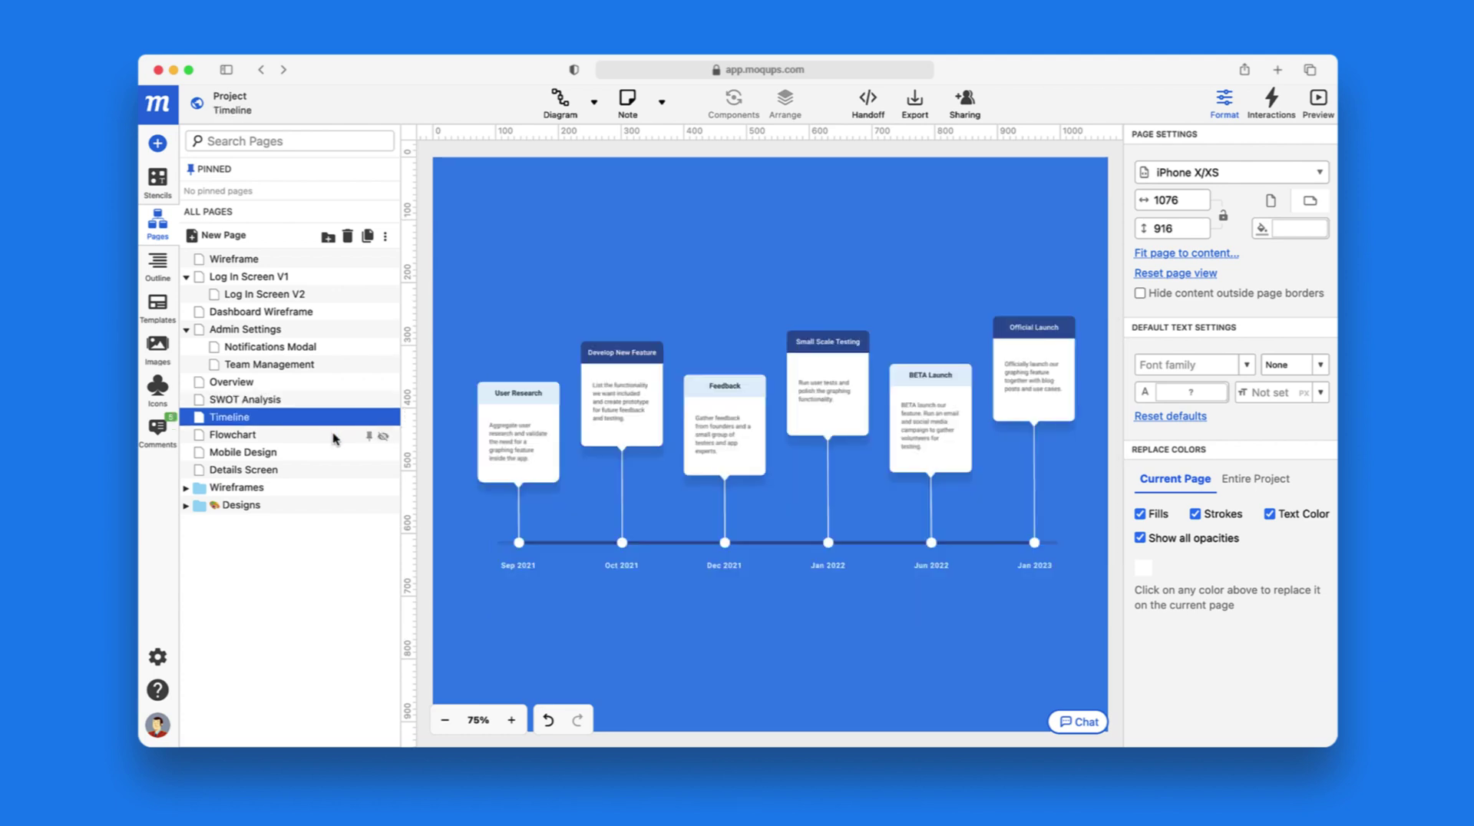
click(335, 436)
click(334, 454)
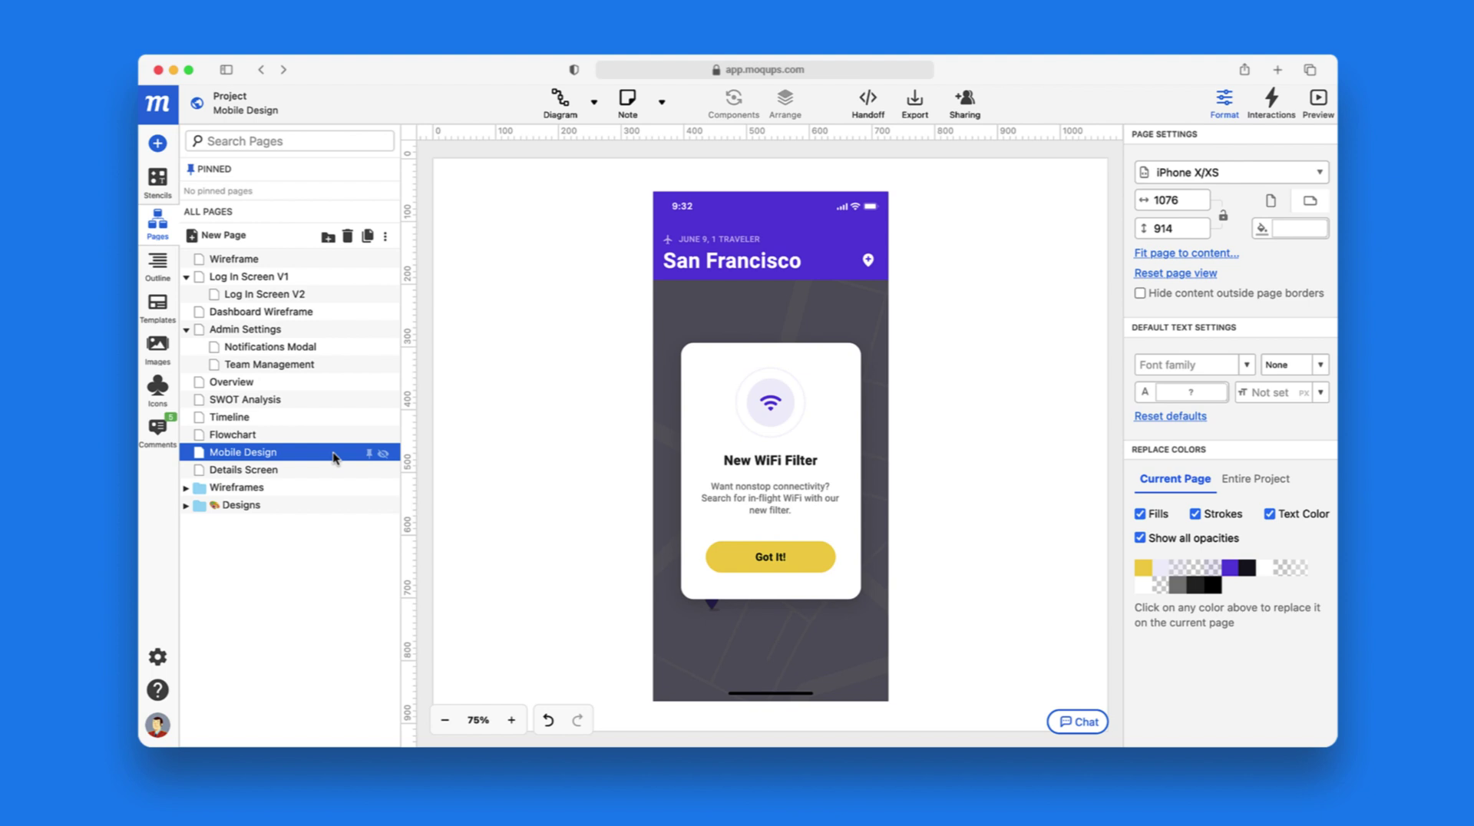
Post a 'Great work!' comment on the WiFi card of the Mobile Design mockup
key(c)
click(756, 401)
text(Great work!)
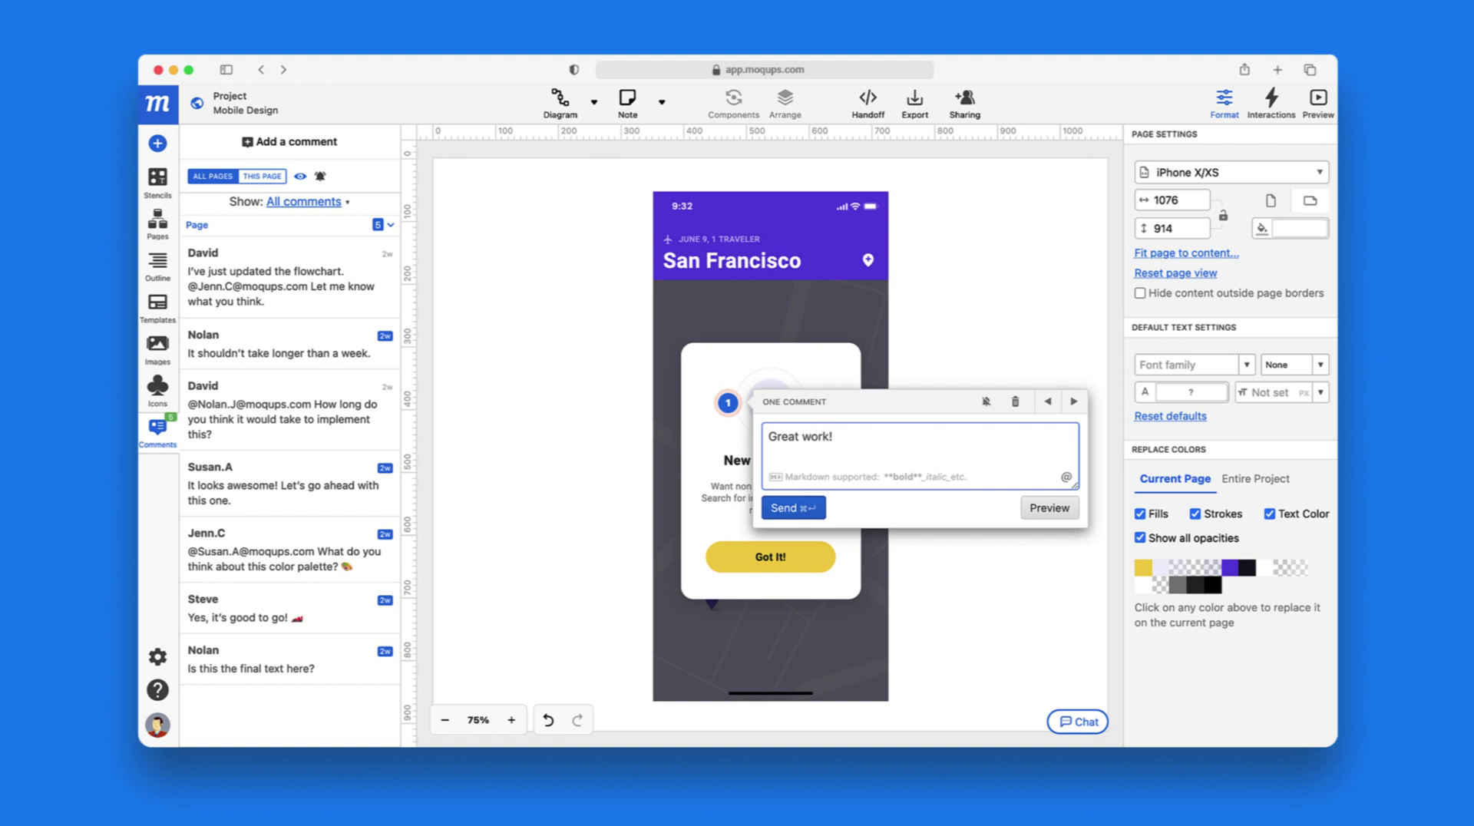
click(783, 507)
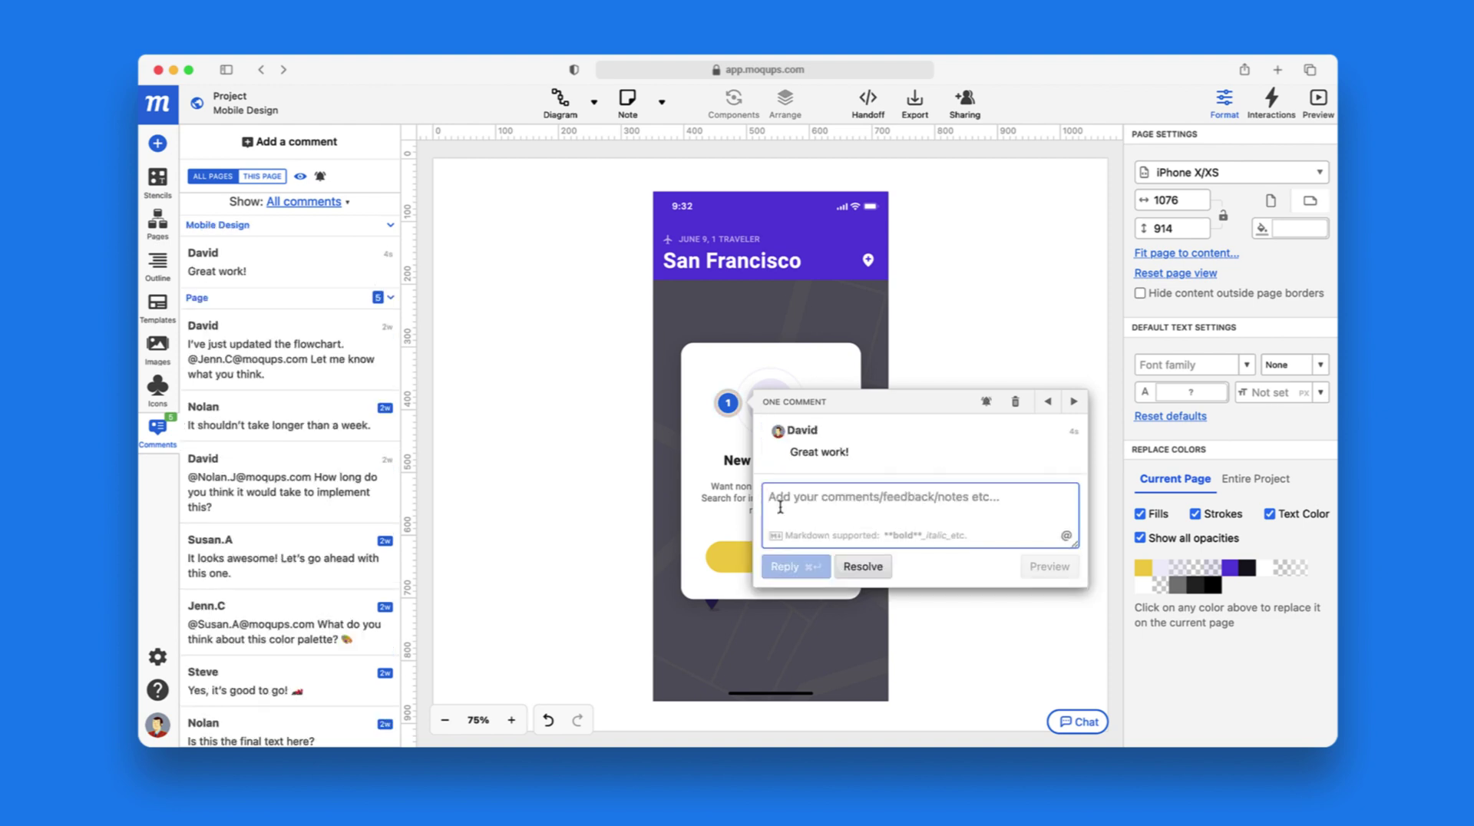
click(587, 371)
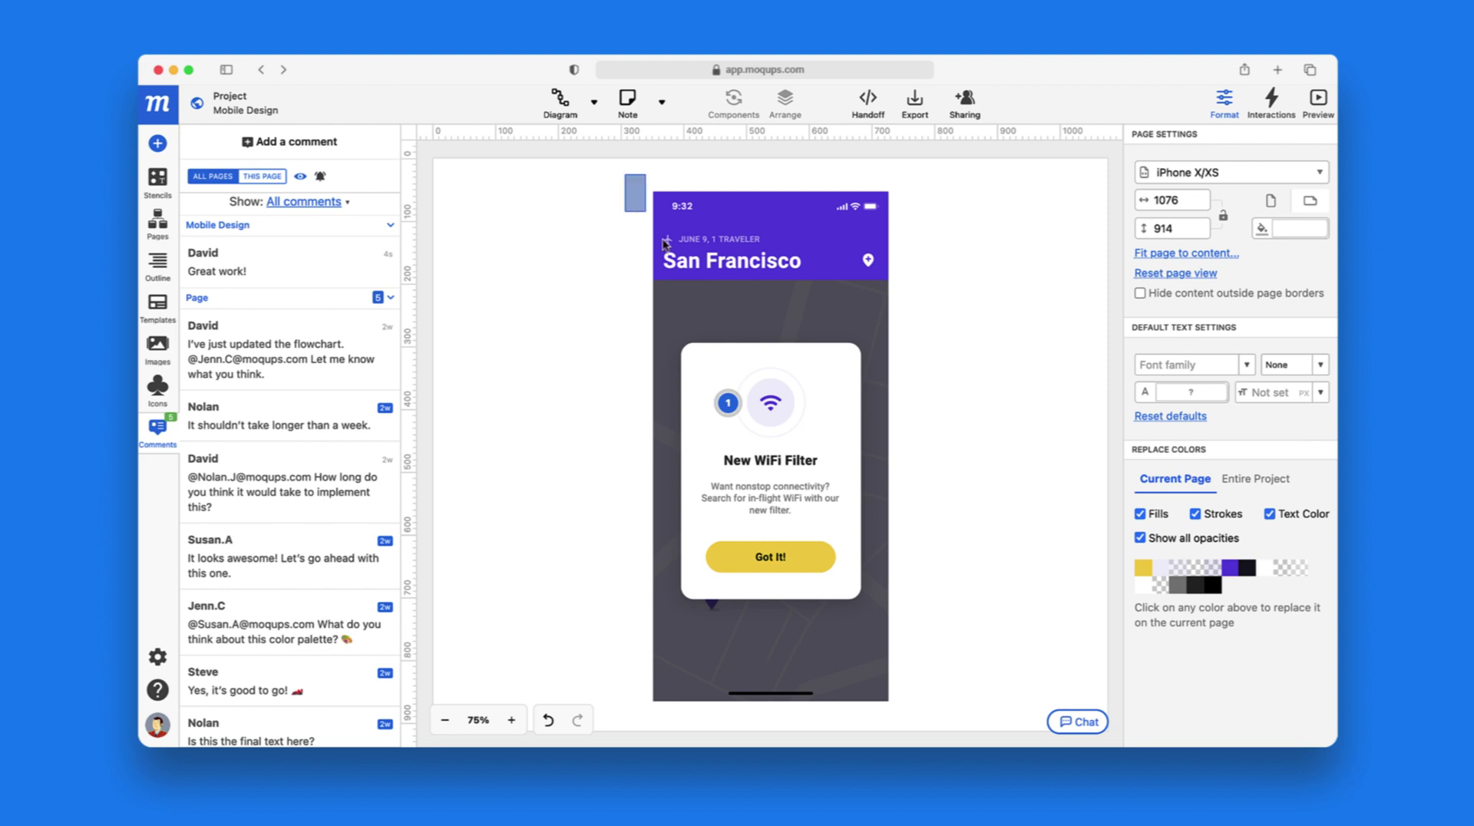
Save the whole phone mockup as an account template named 'Mobile' and show the layer outline
drag(626, 180, 928, 550)
right_click(758, 293)
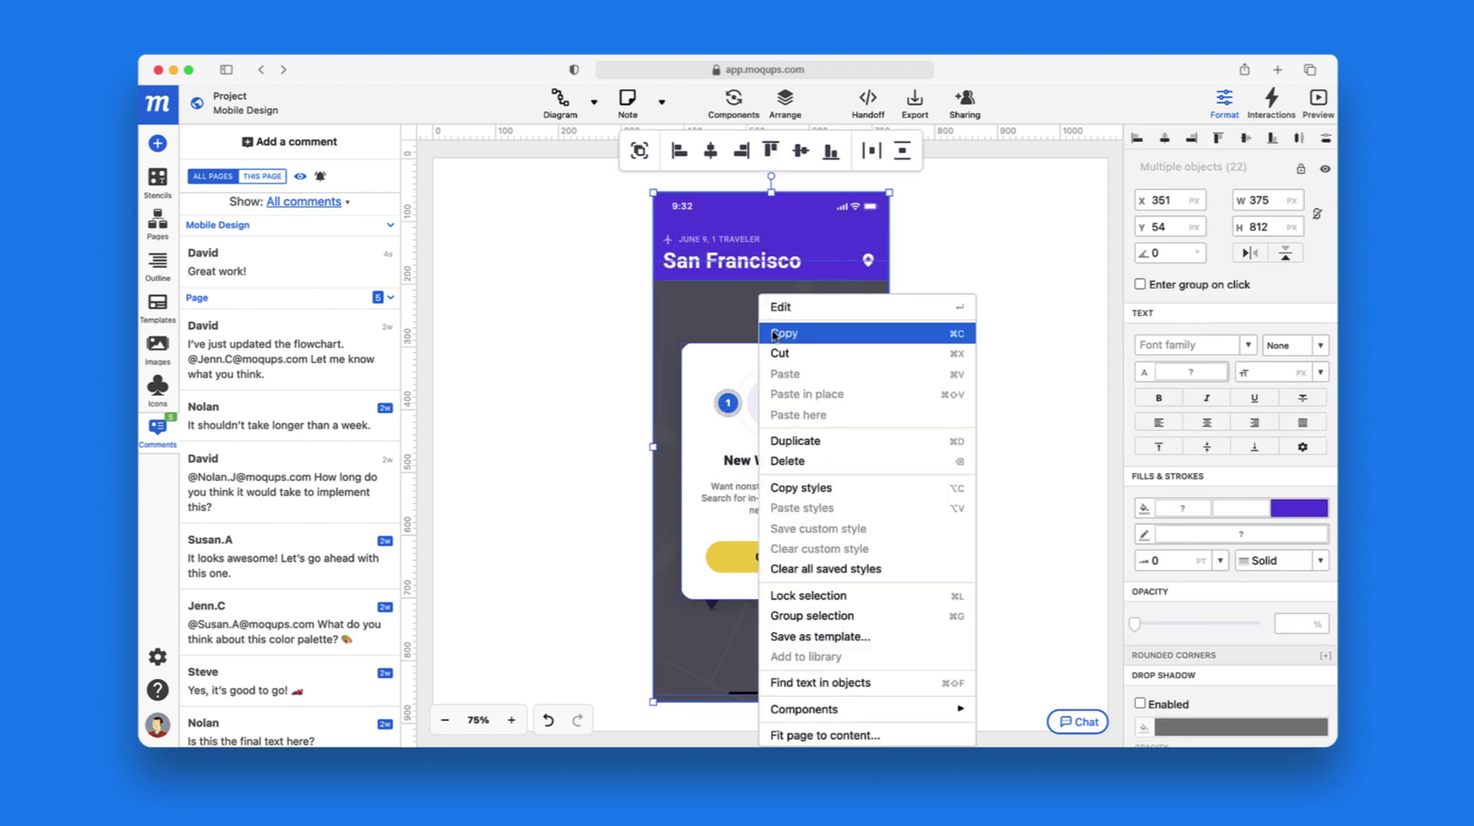
click(808, 637)
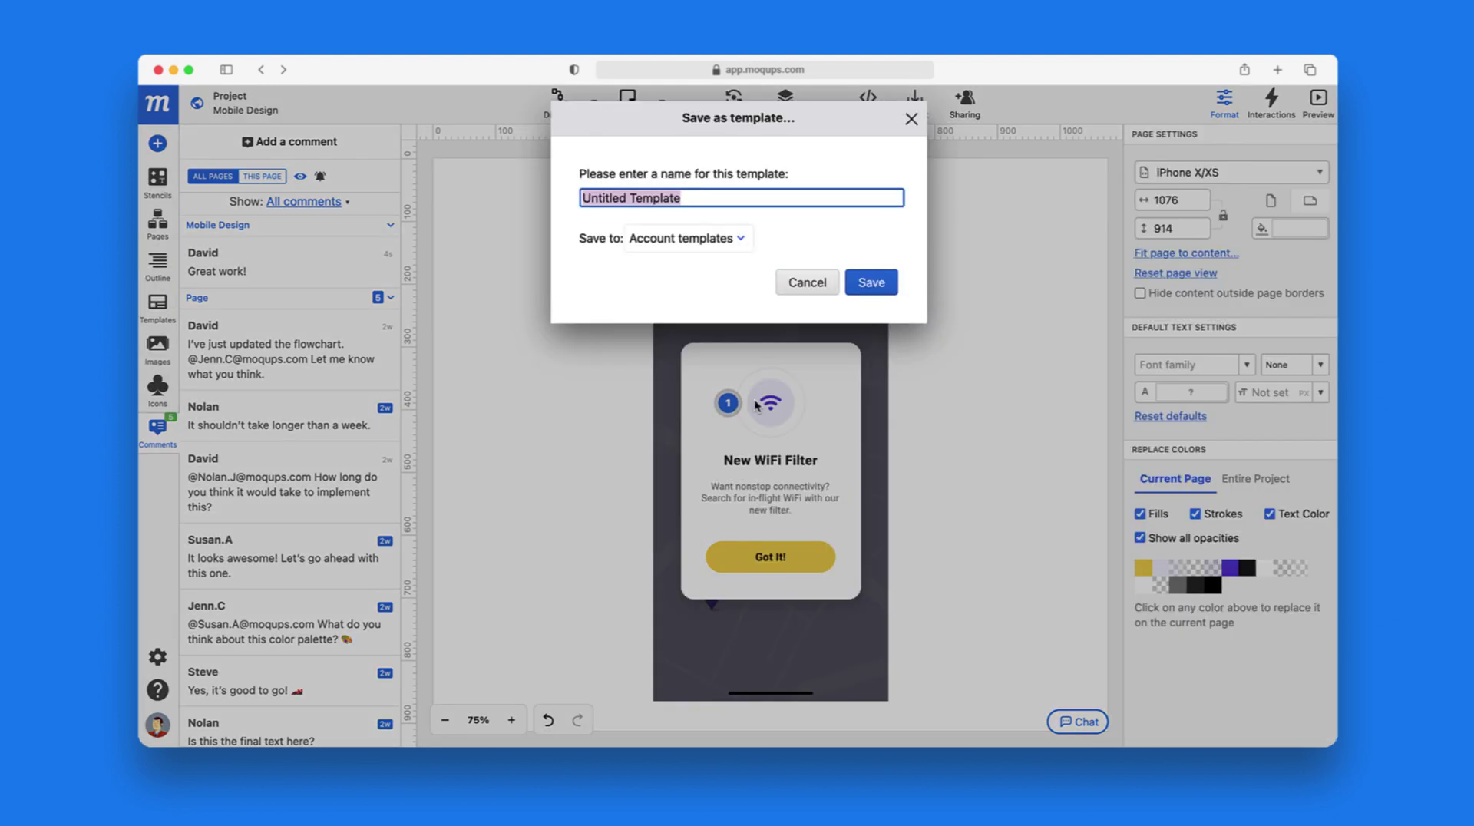
text(Mobile)
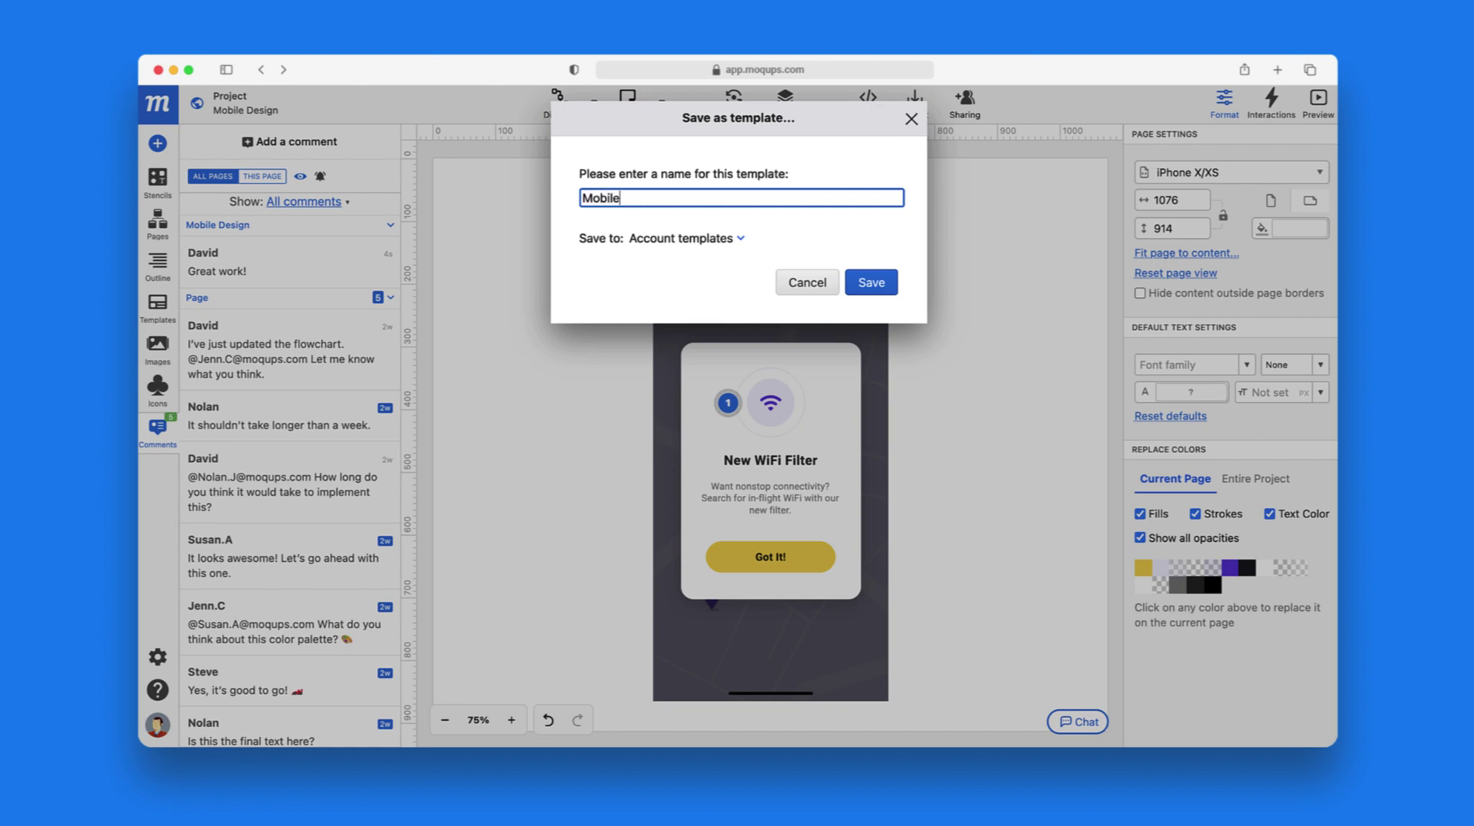
click(867, 282)
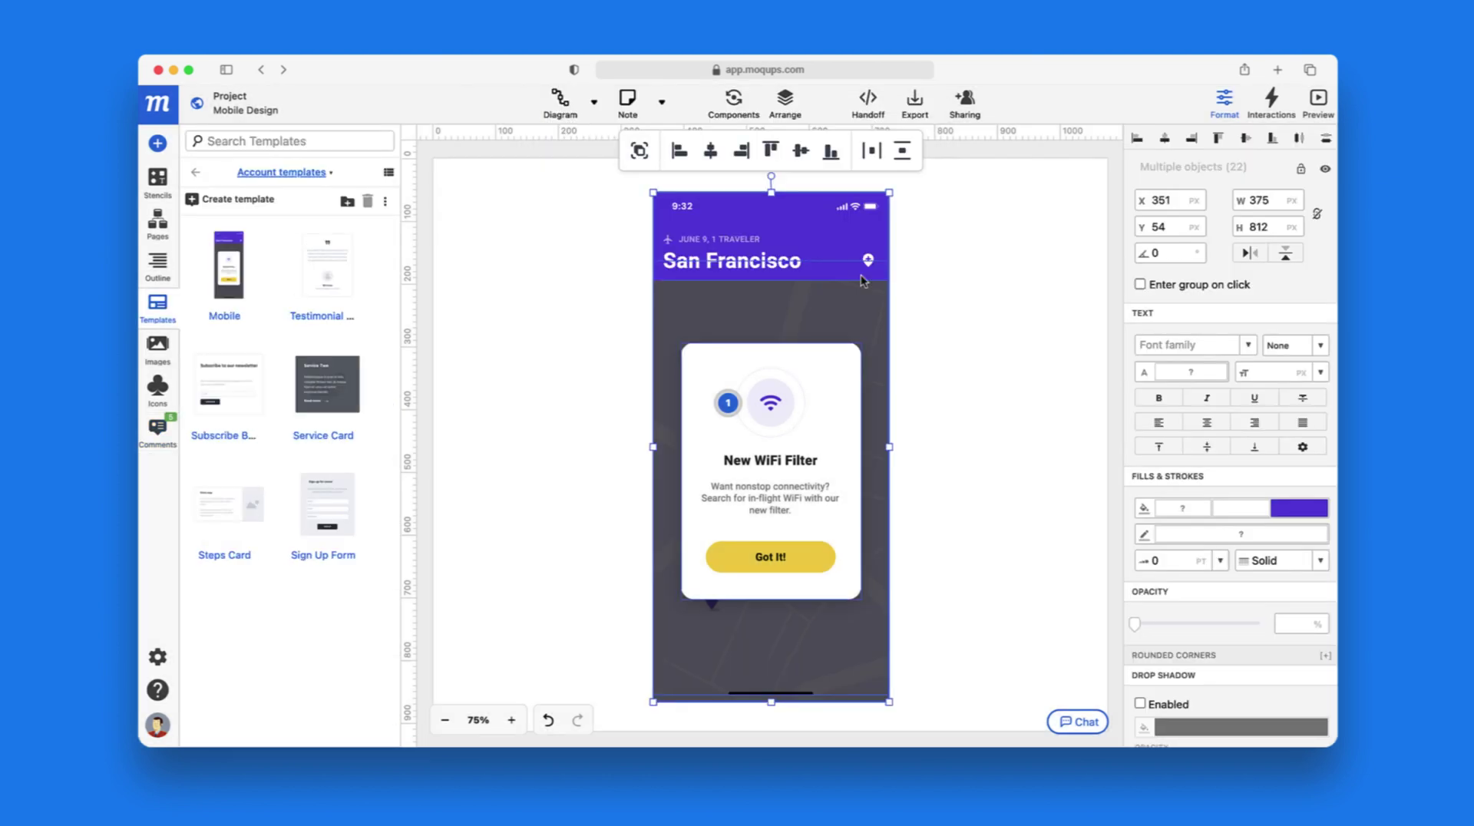
click(156, 265)
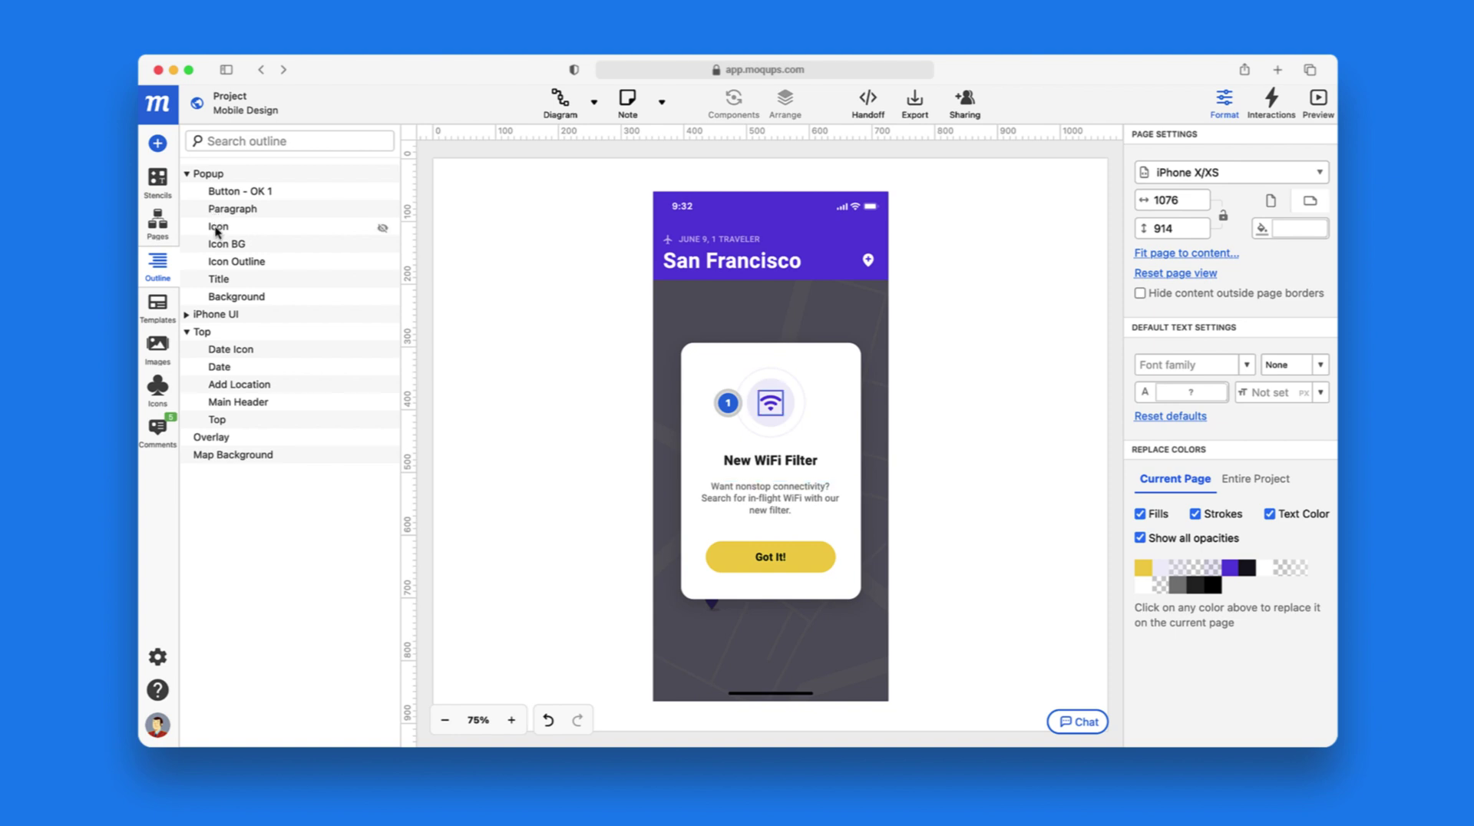
Expand the iPhone UI and Battery layer groups, then open the main project menu
click(187, 315)
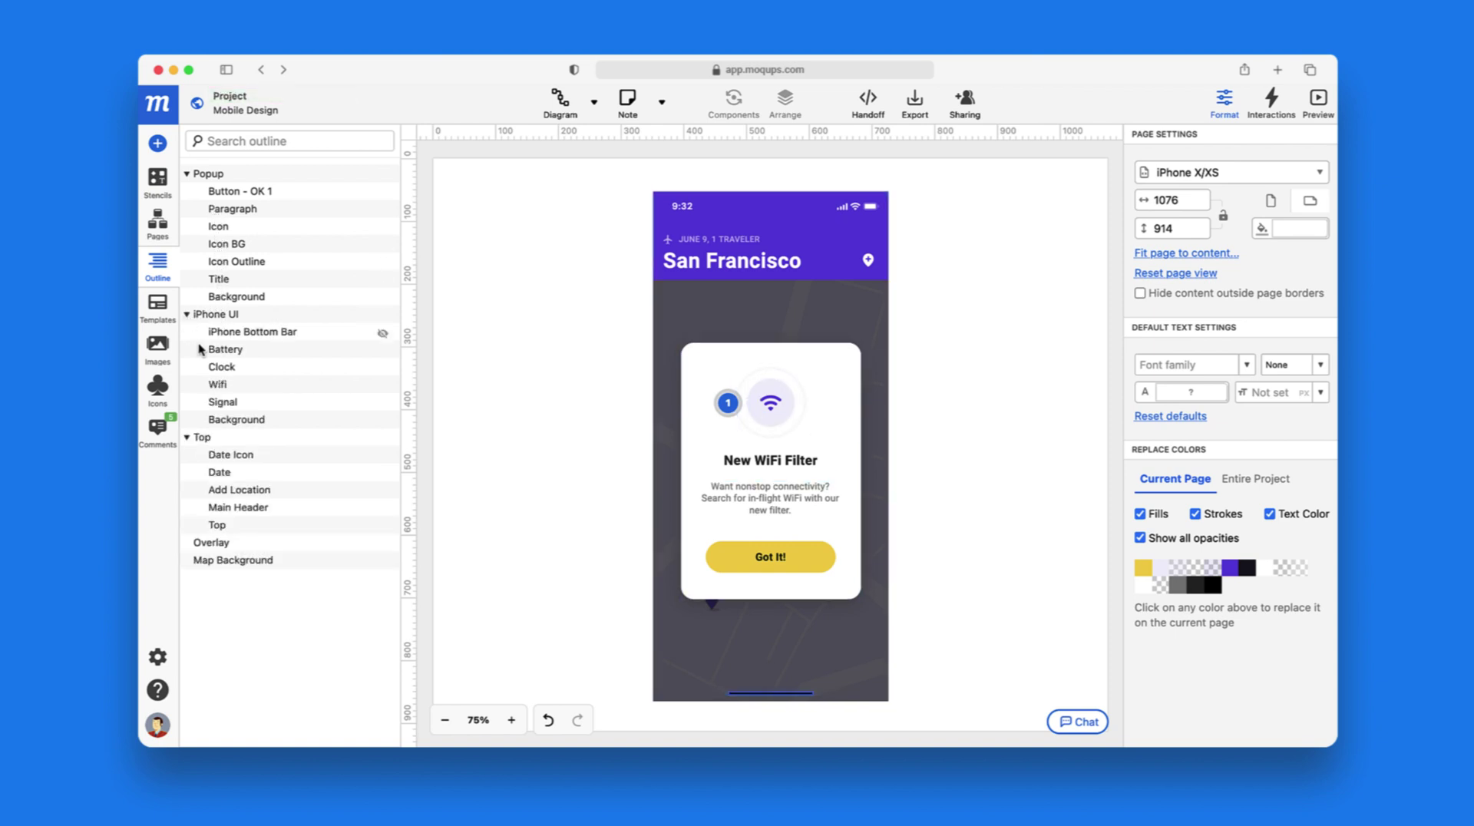
click(202, 351)
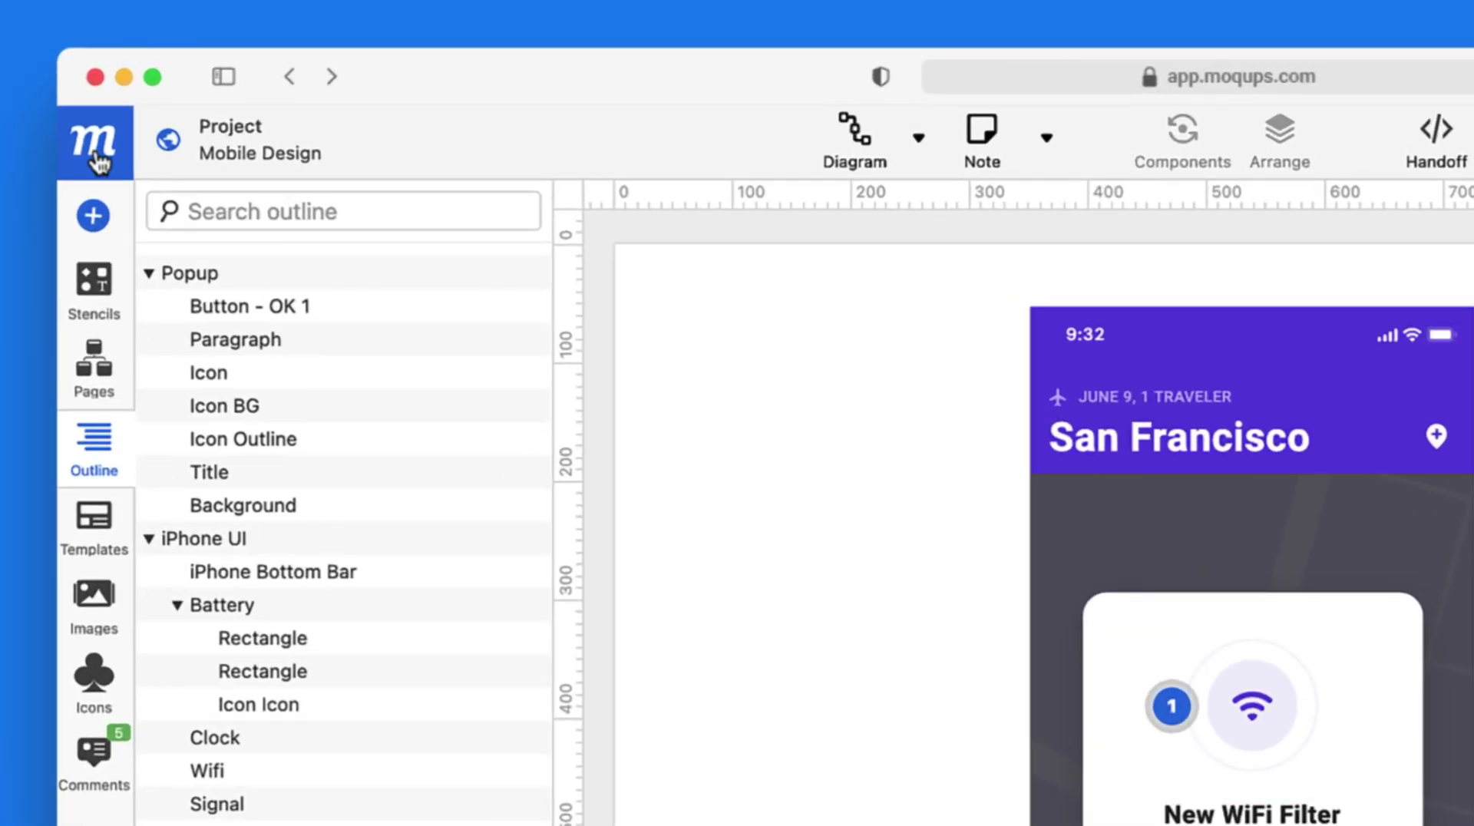
click(96, 157)
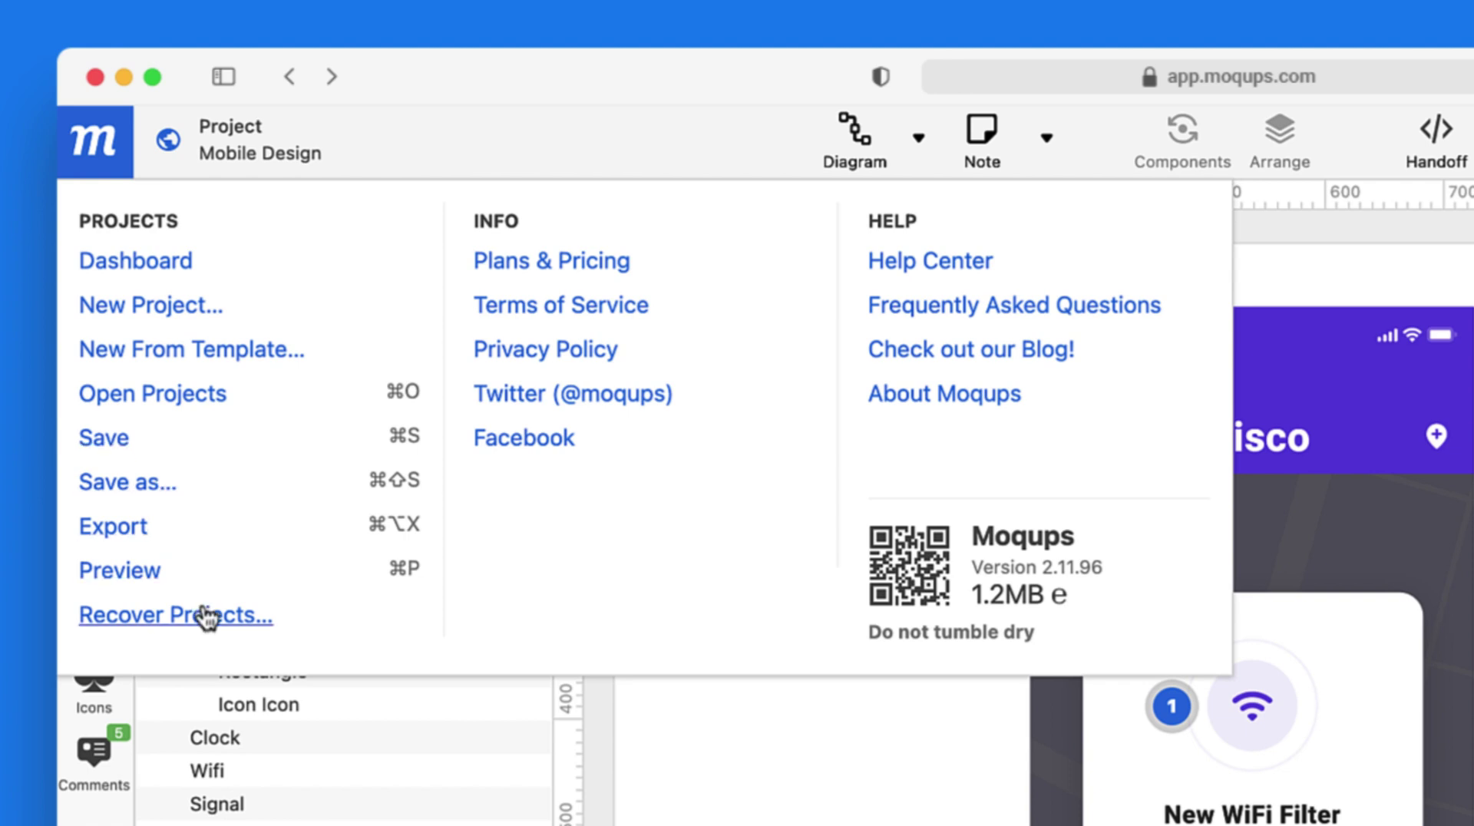
Close the project menu and open the Diagram and Note dropdowns to see the note types
click(111, 158)
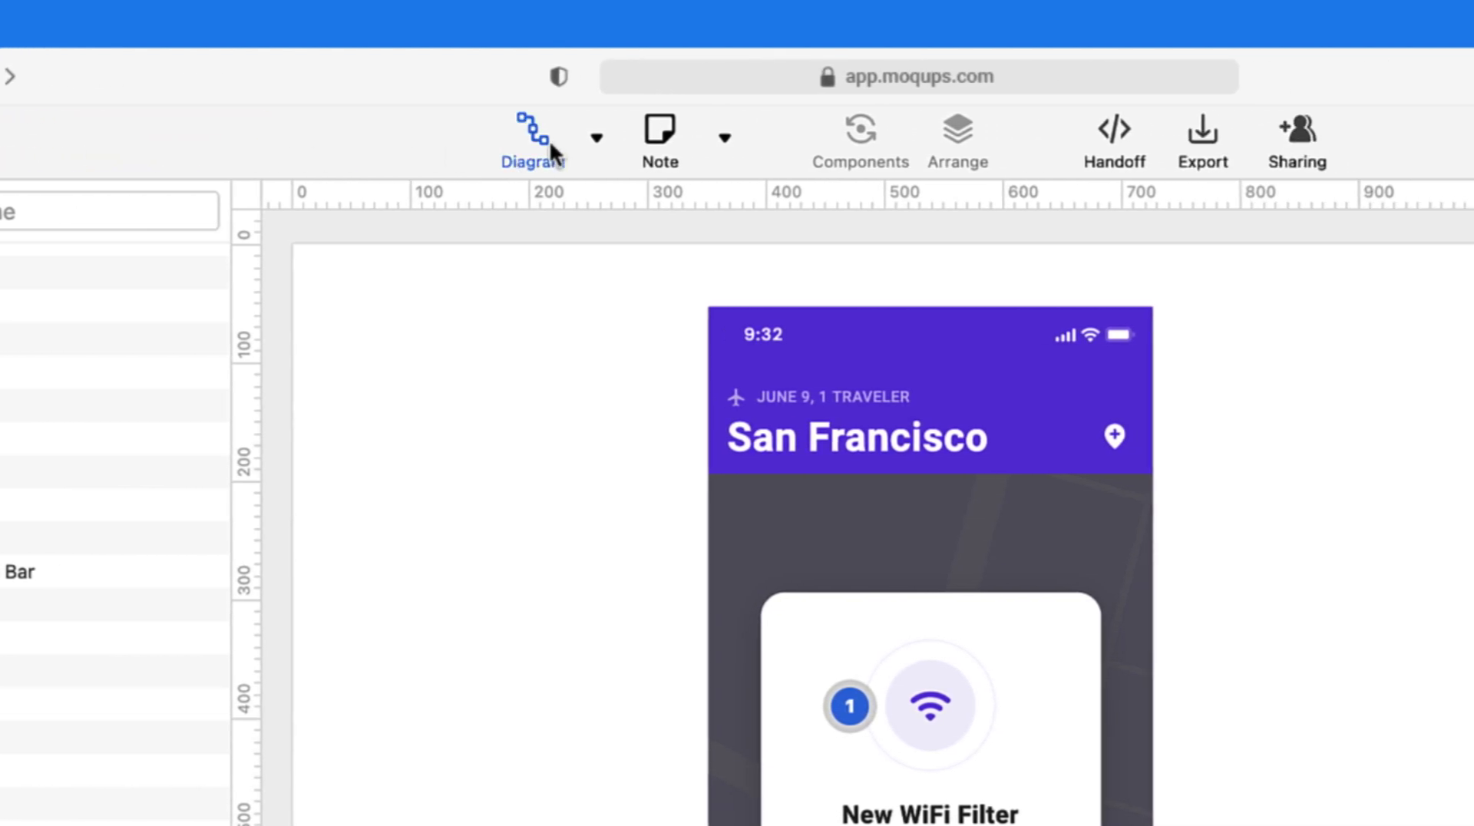
click(918, 137)
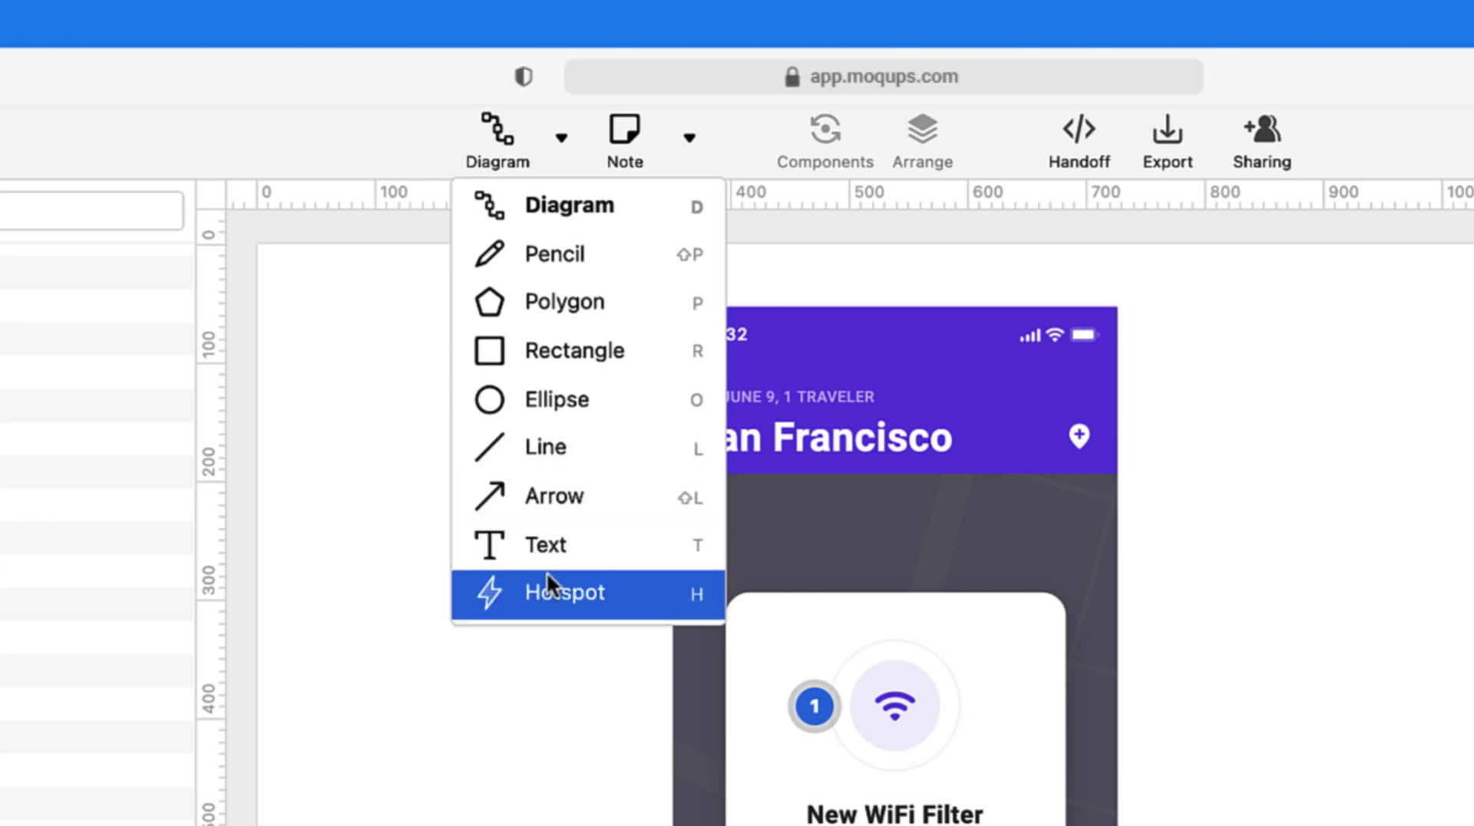
click(676, 154)
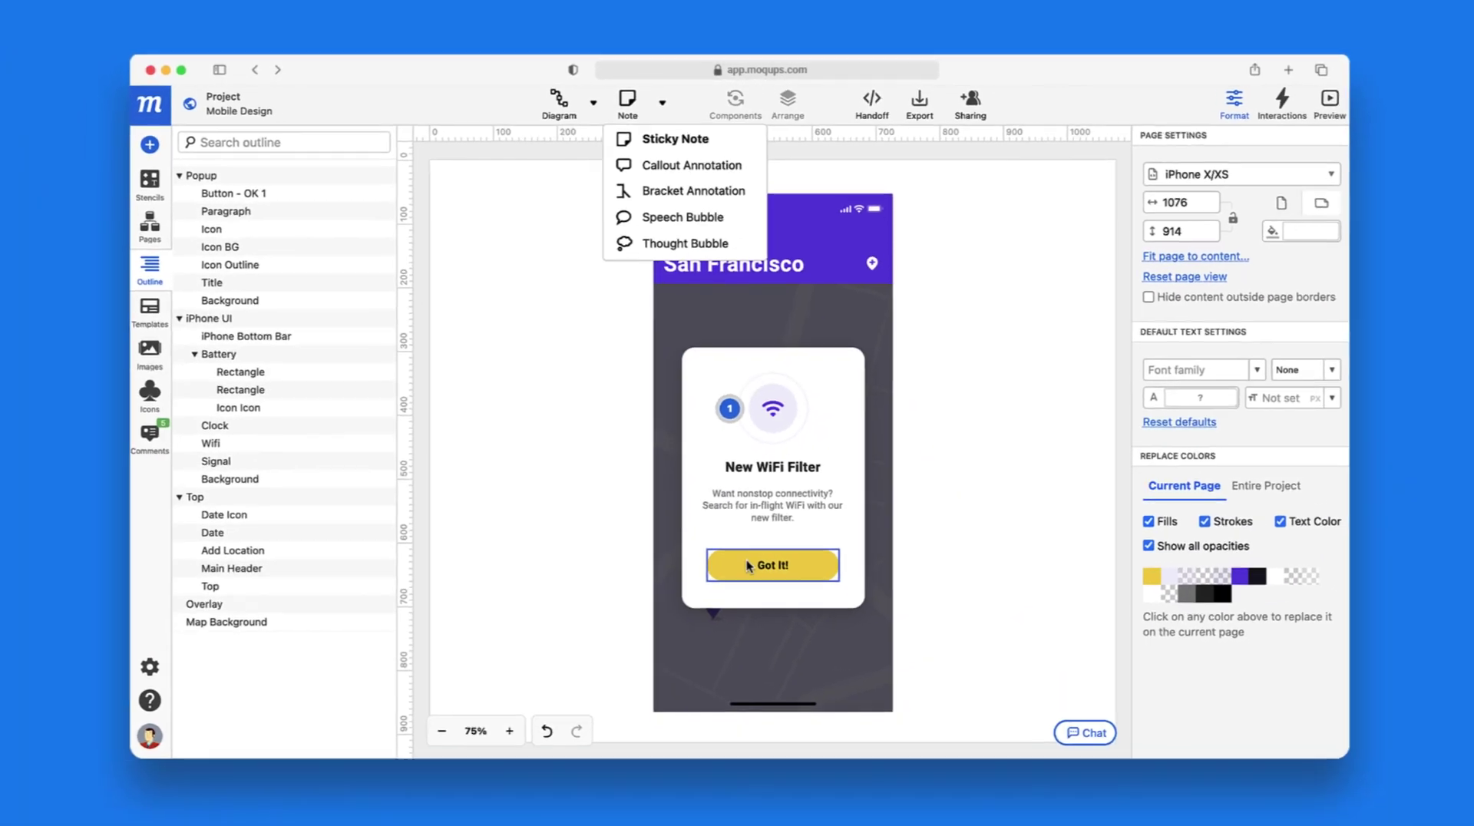
Make the yellow Got It! button a component with Create Component, then deselect it
click(746, 557)
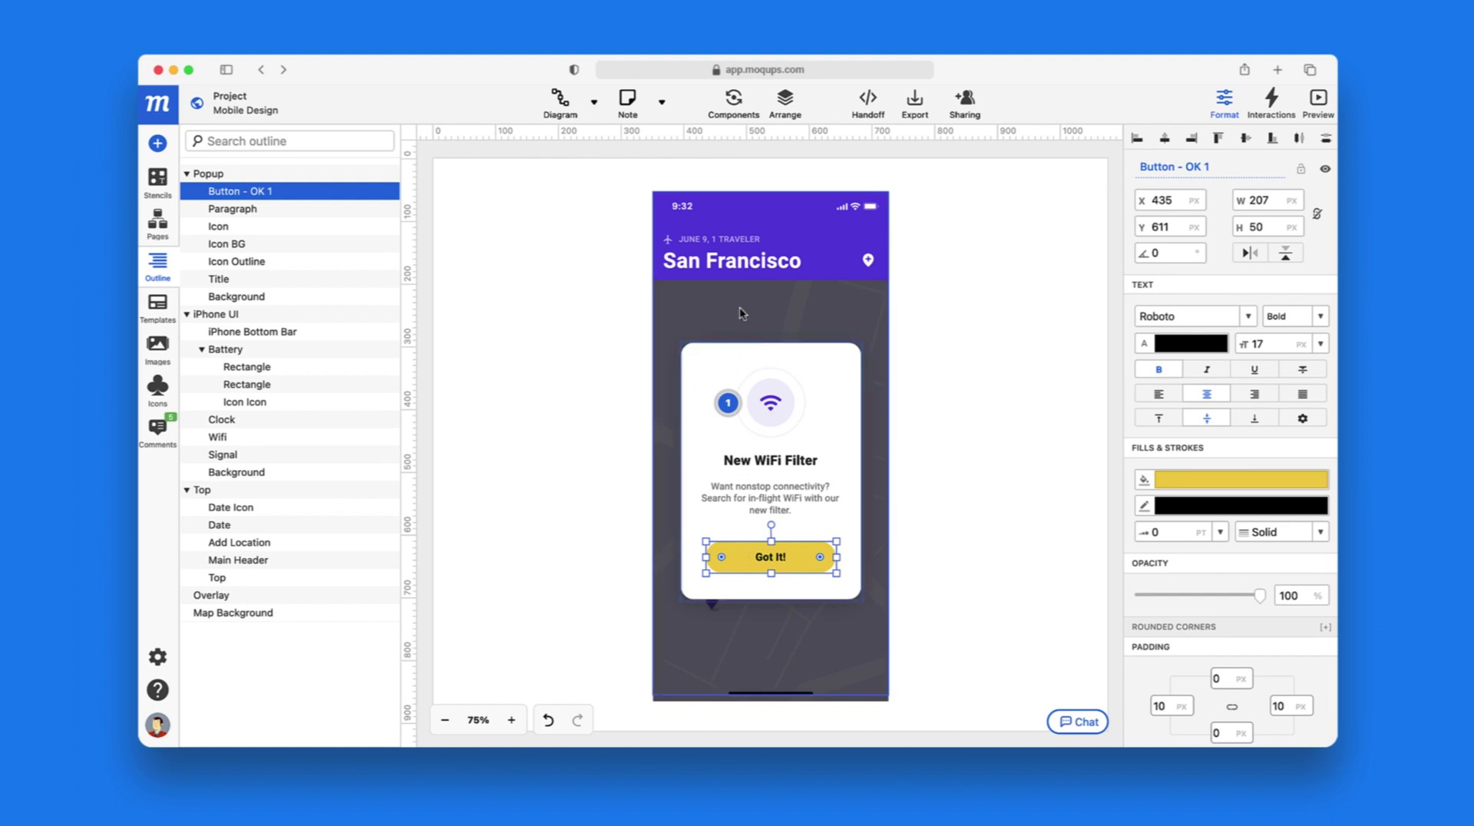
click(735, 100)
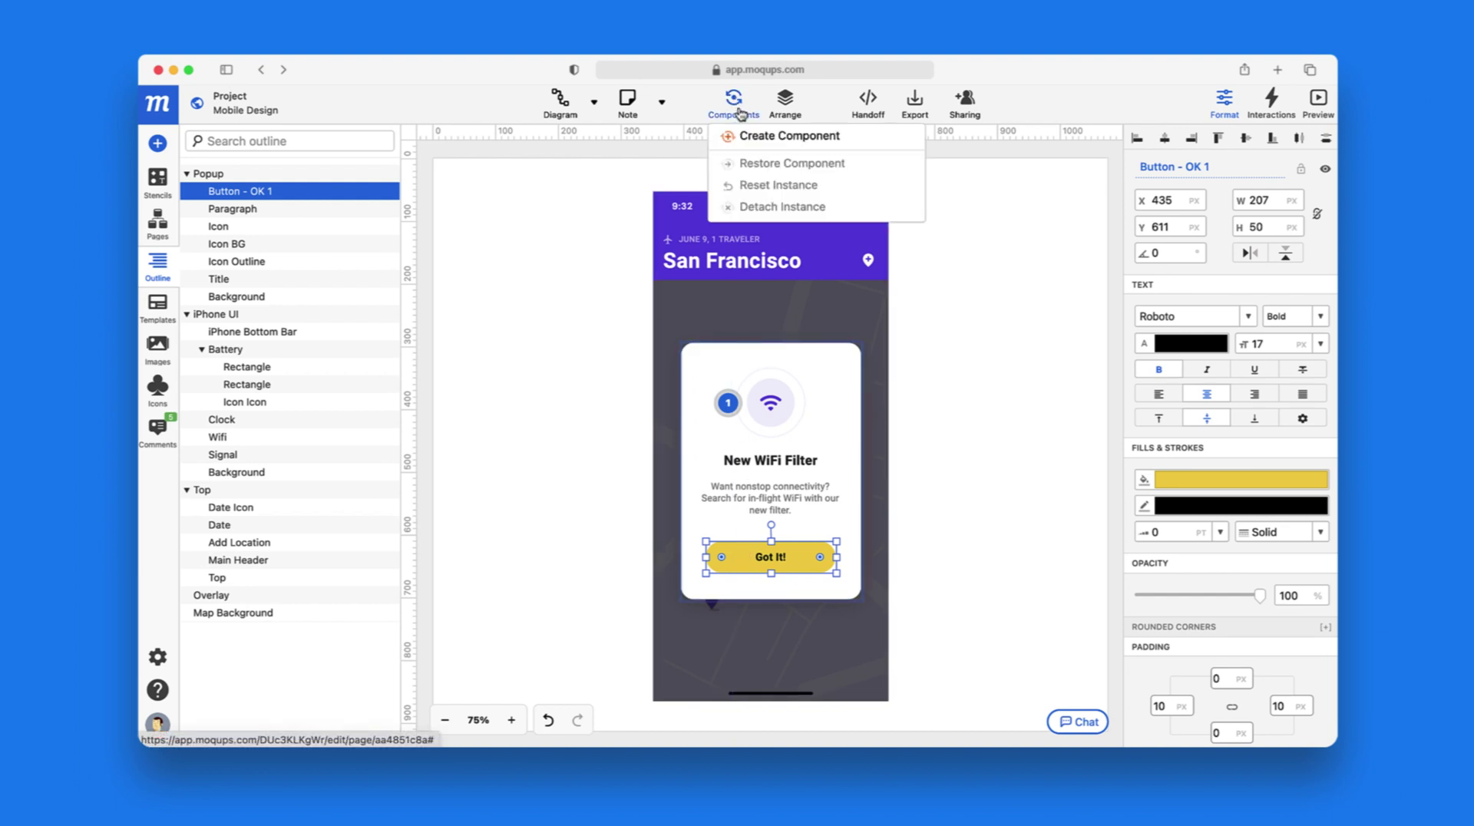
click(744, 137)
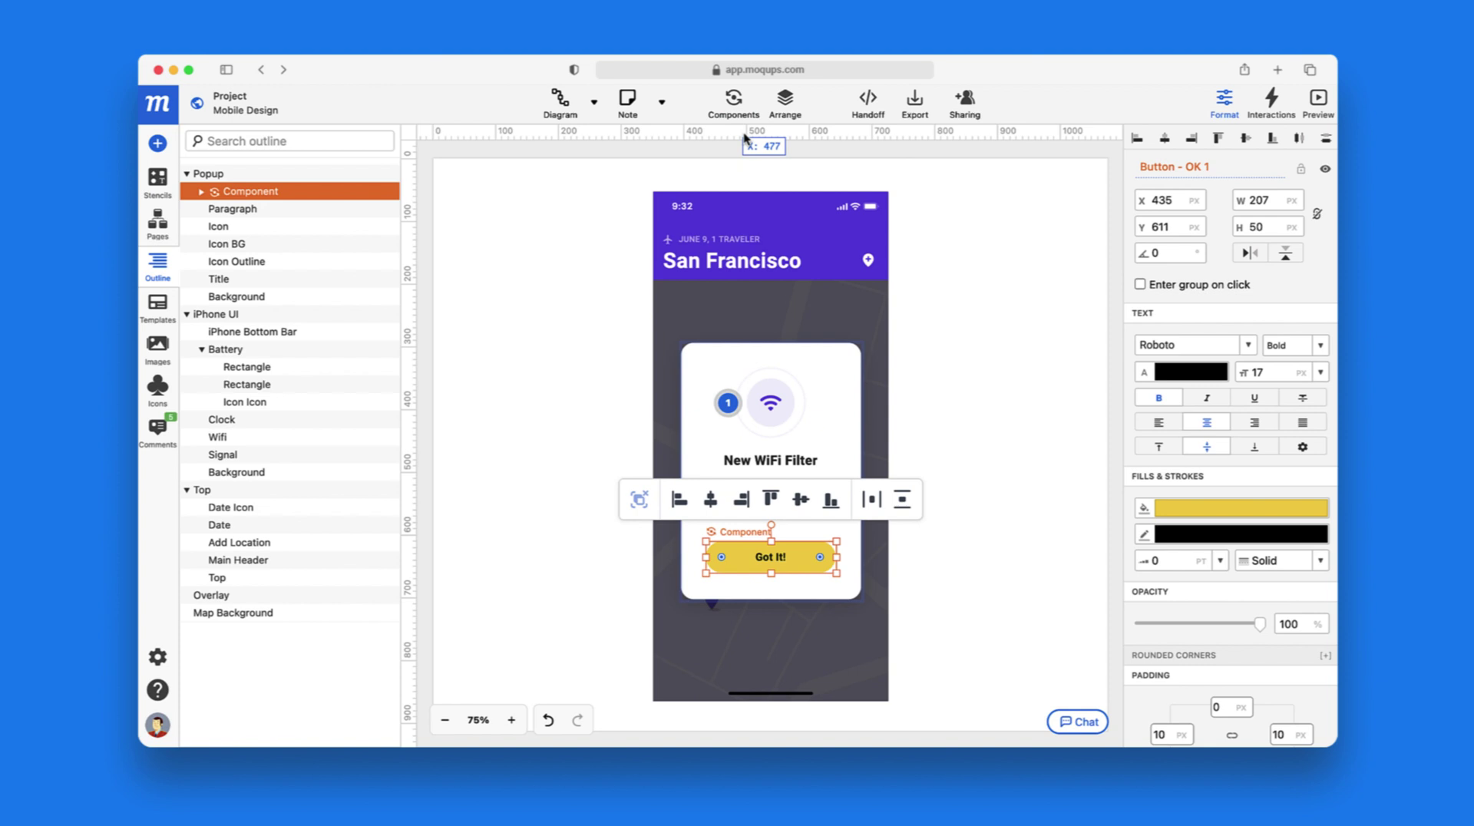
click(785, 102)
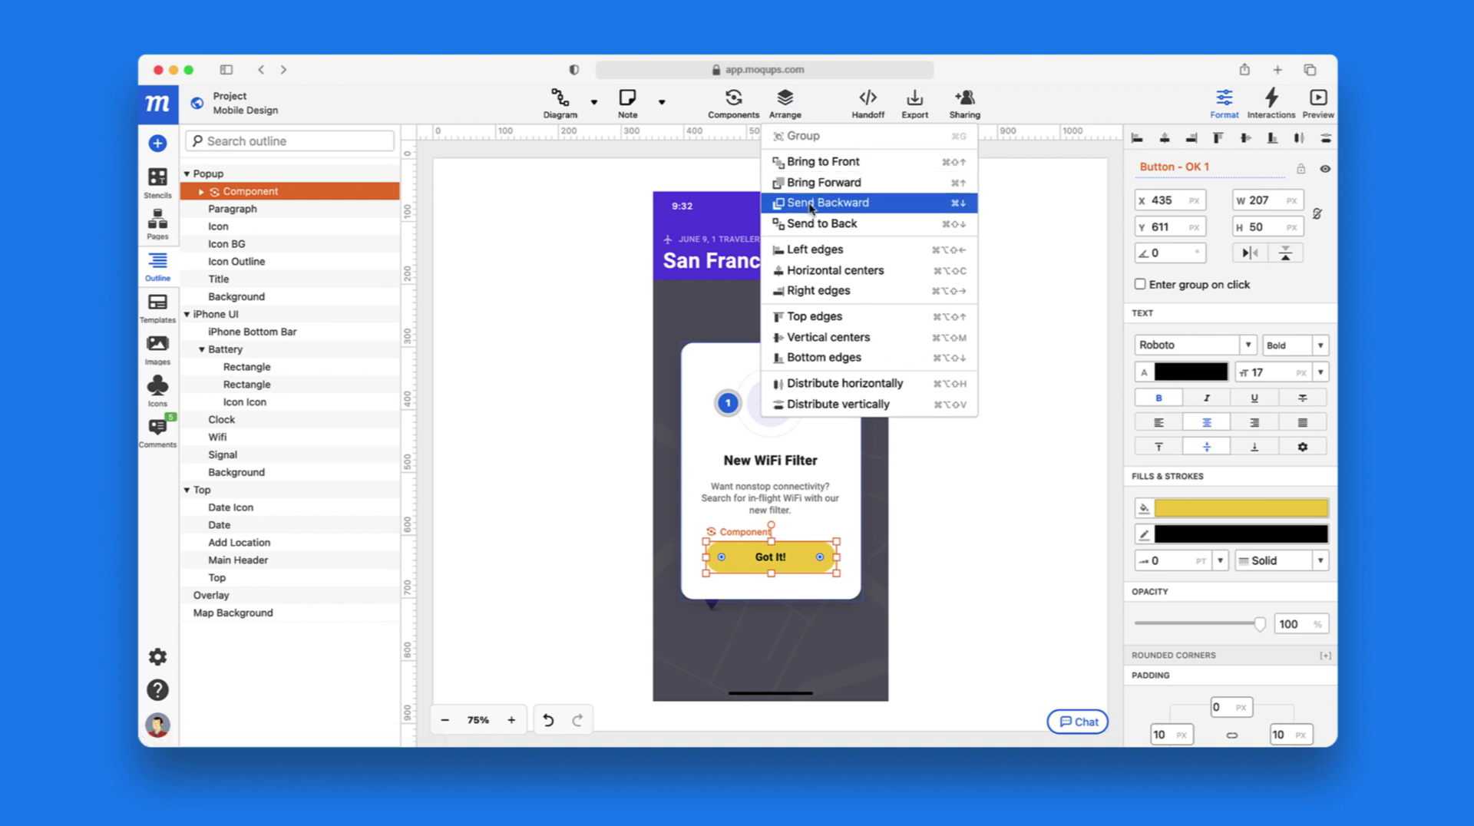
click(827, 338)
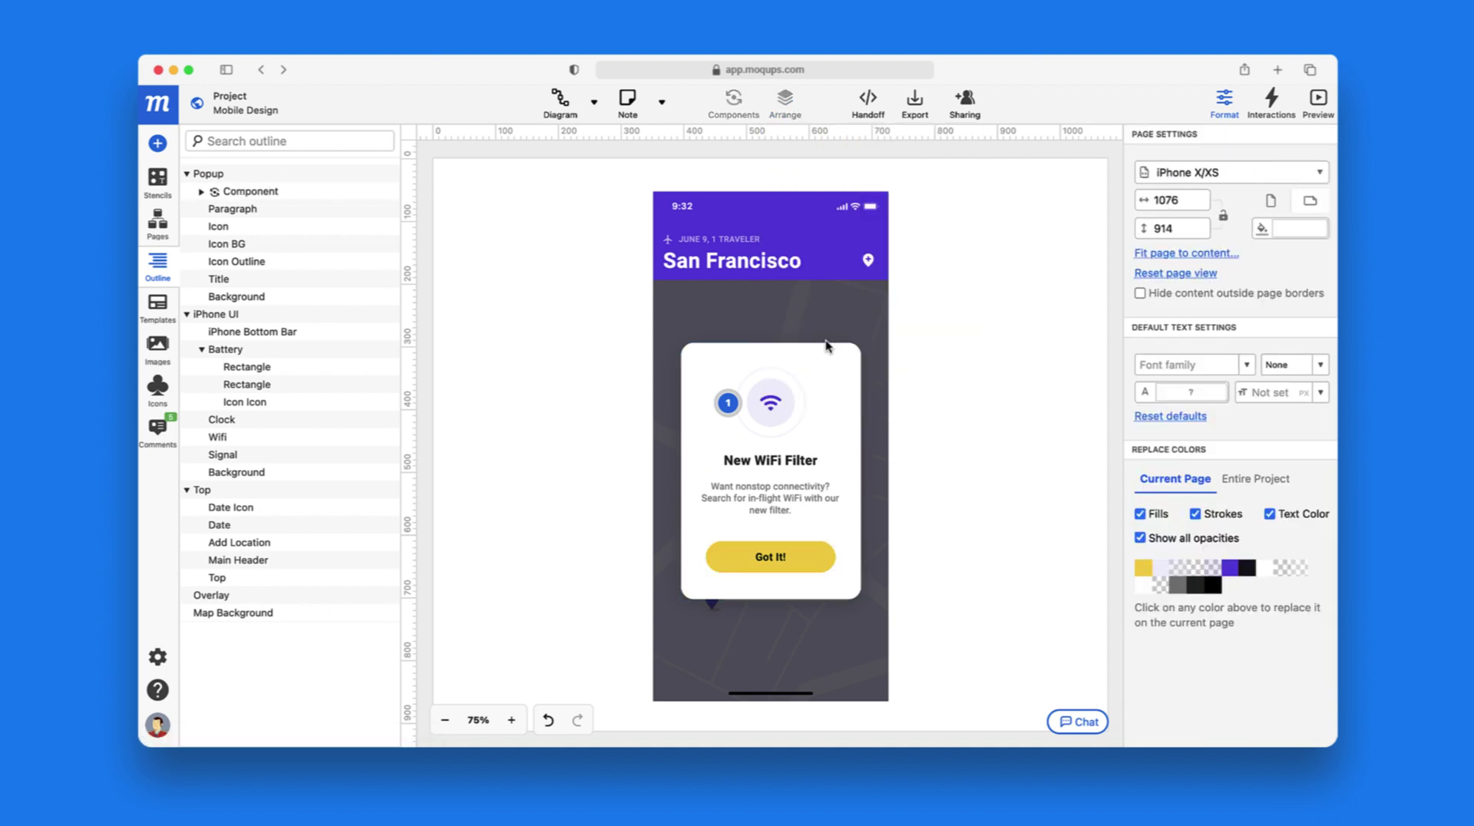
Copy the project's view link, then invite a teammate with Can Comment permission
click(966, 104)
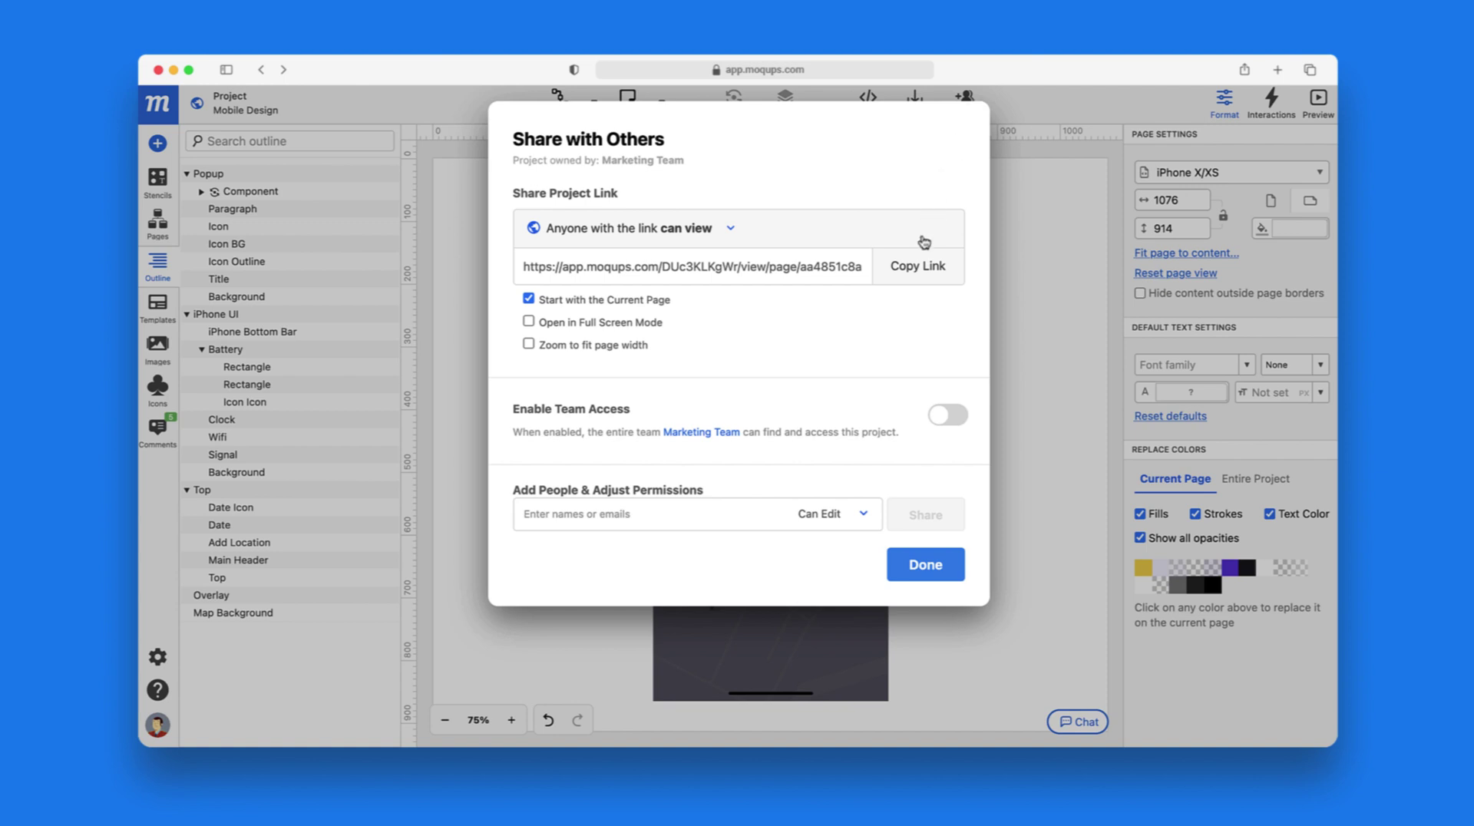
click(918, 266)
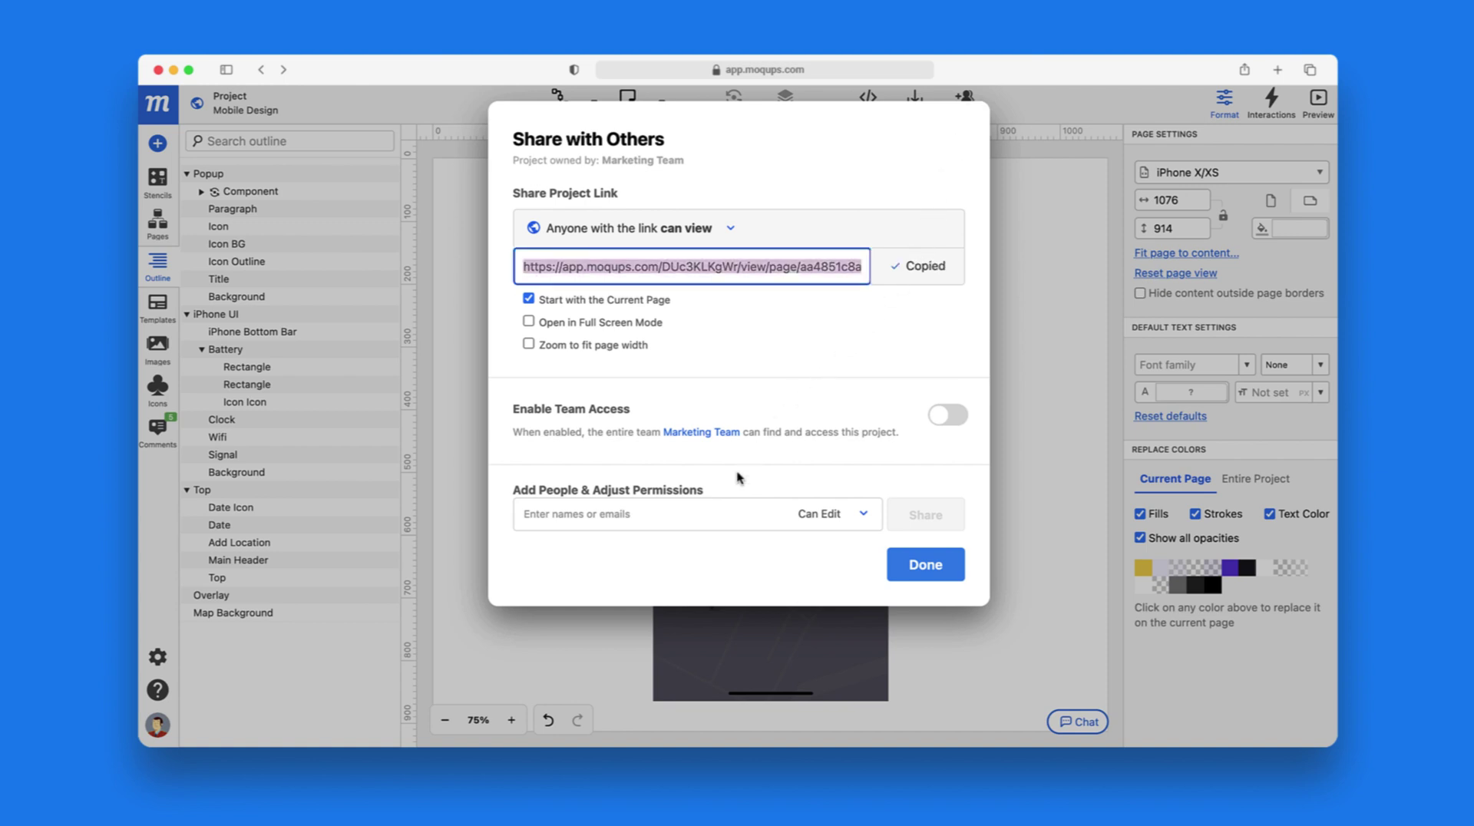
click(709, 512)
click(682, 578)
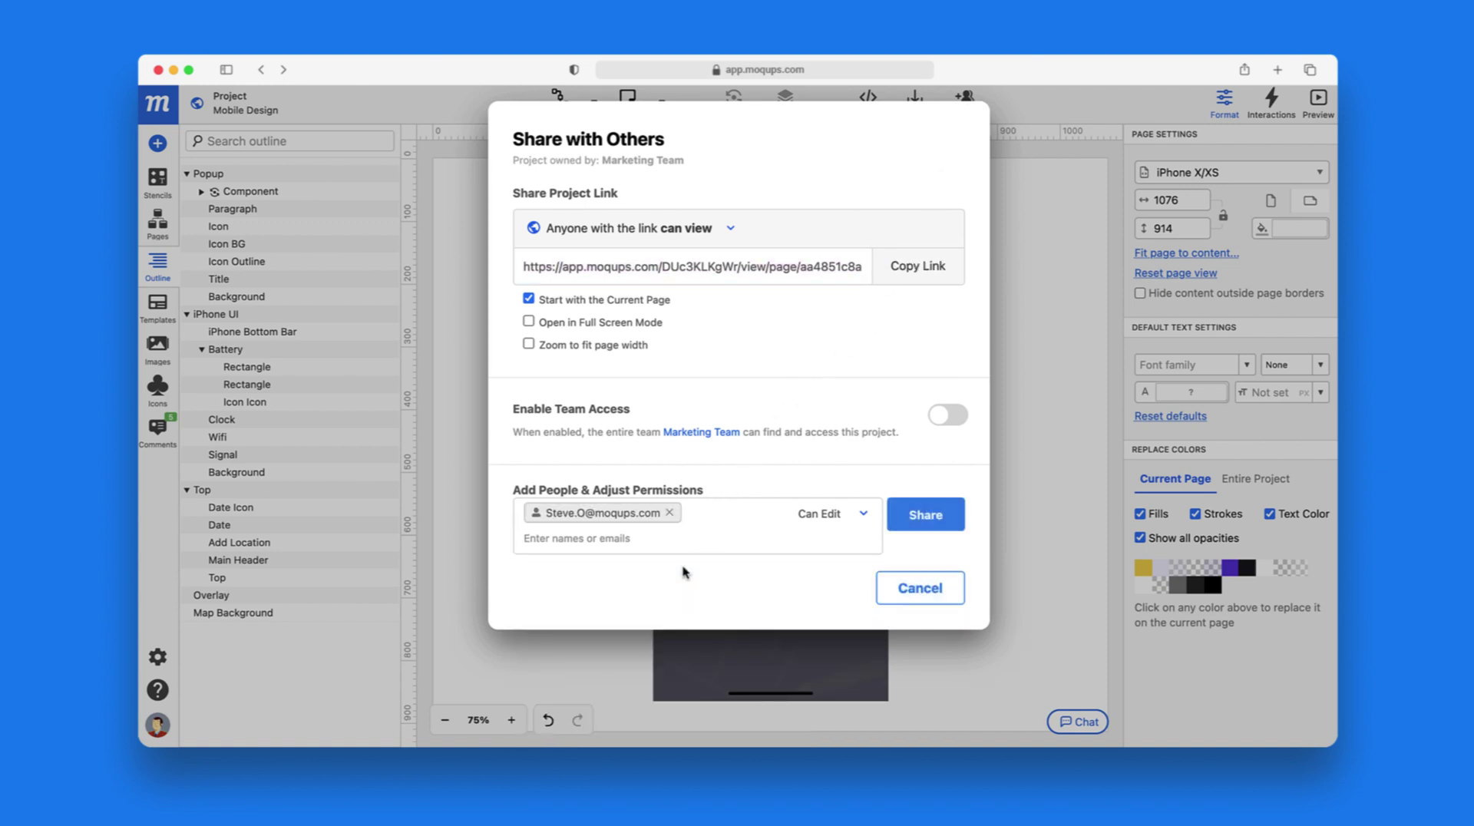
click(816, 522)
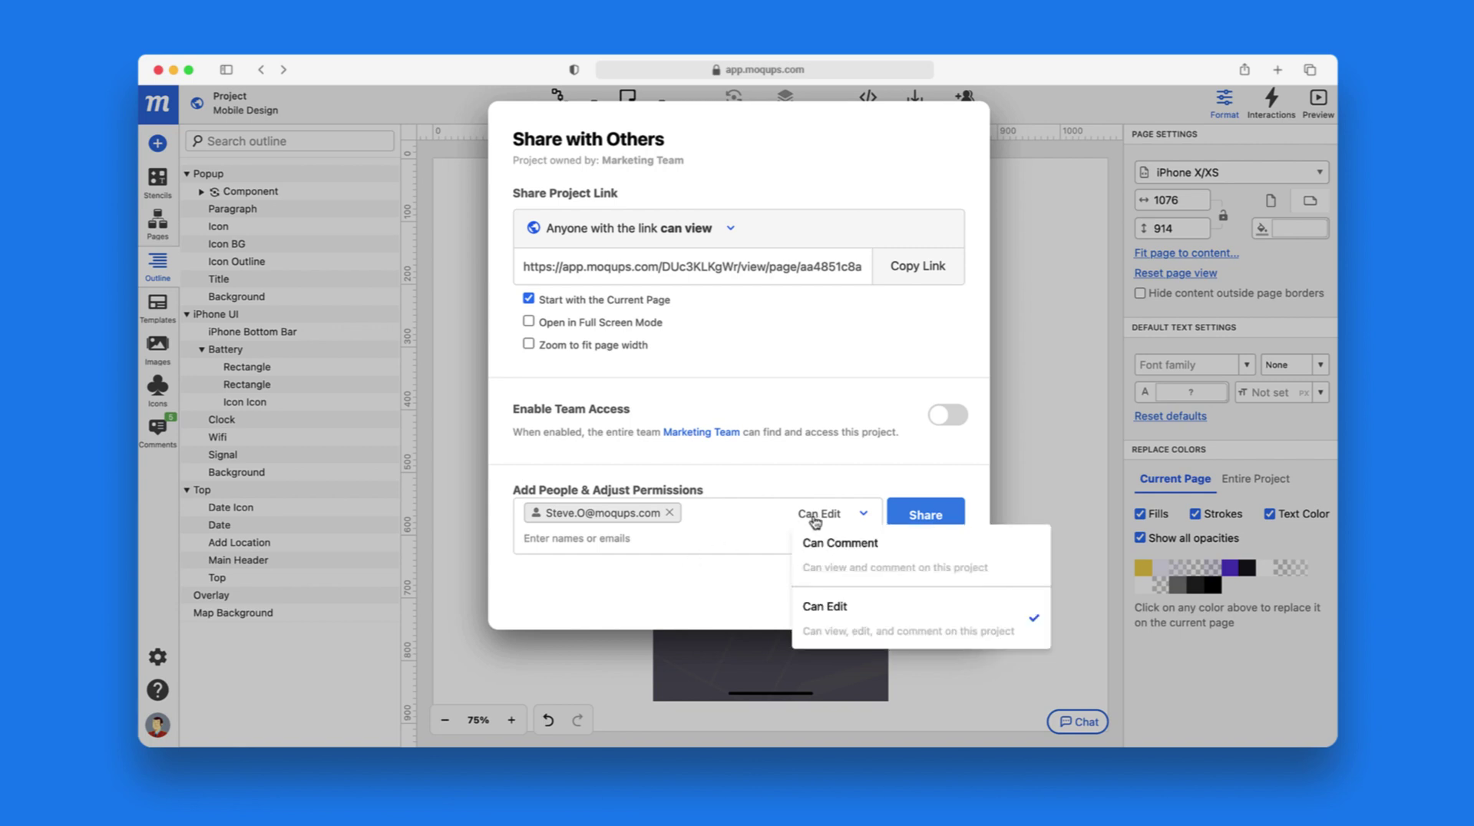
click(831, 546)
click(910, 522)
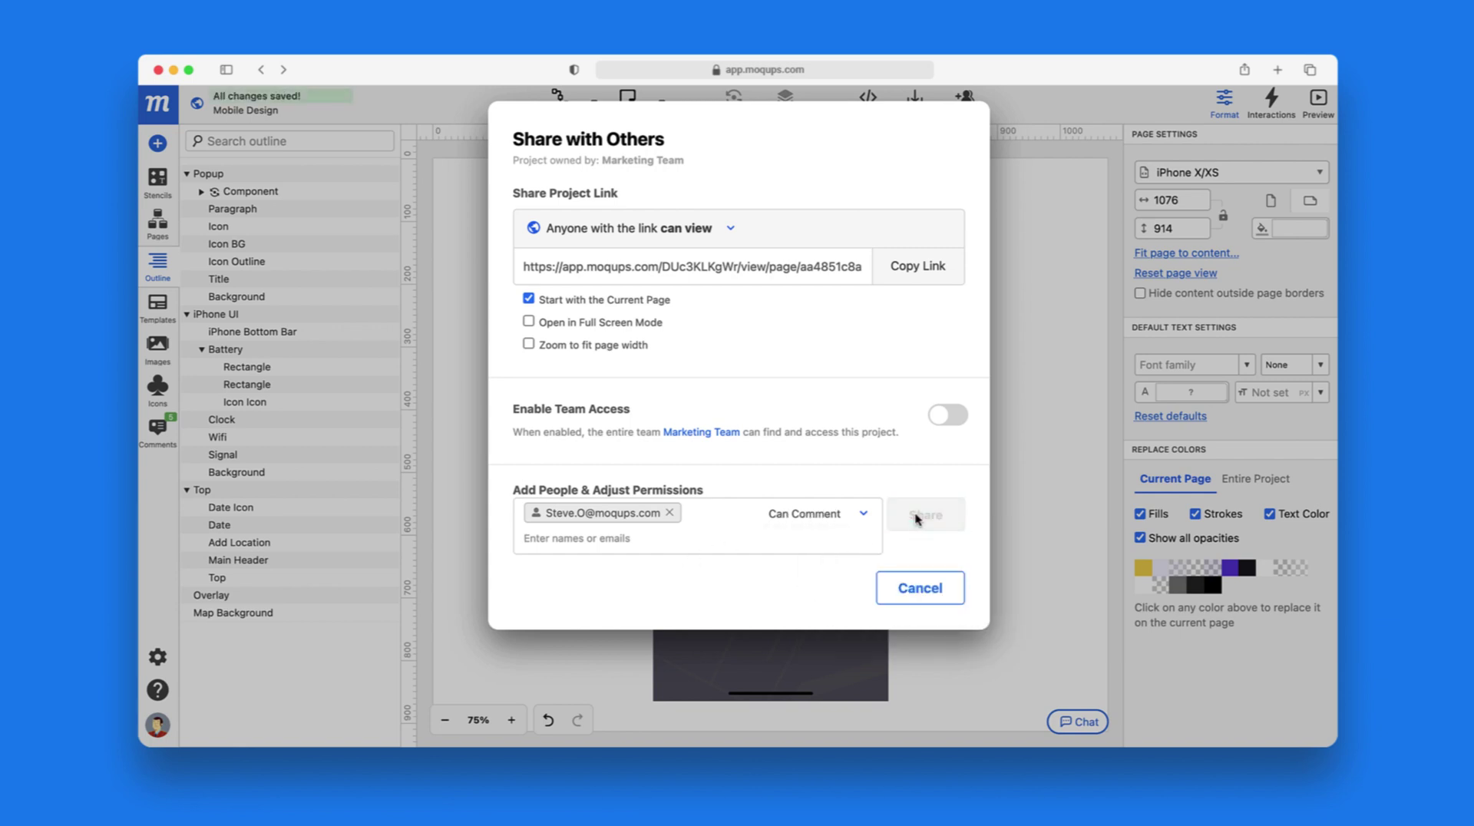
click(917, 634)
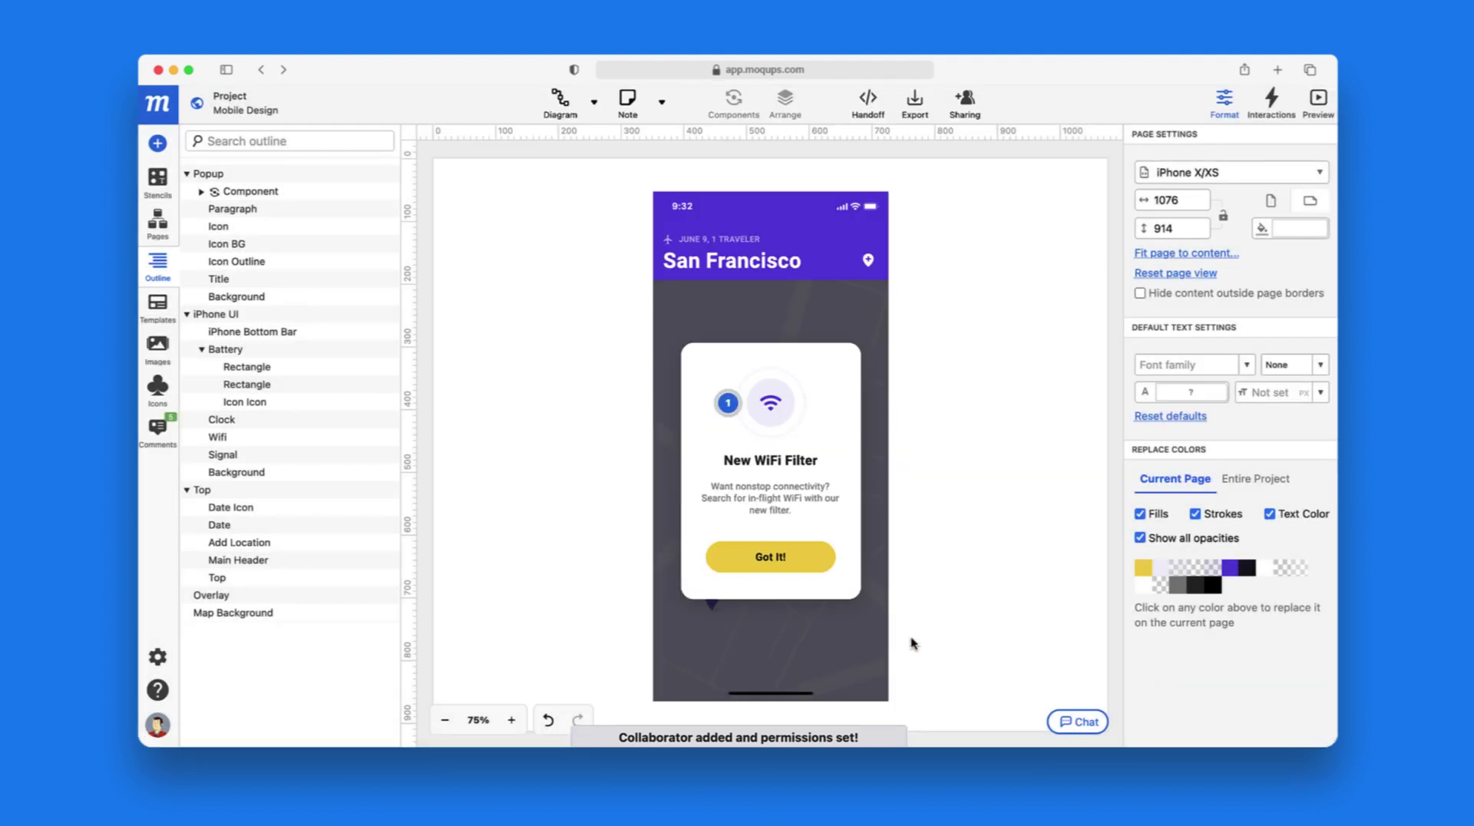
click(915, 105)
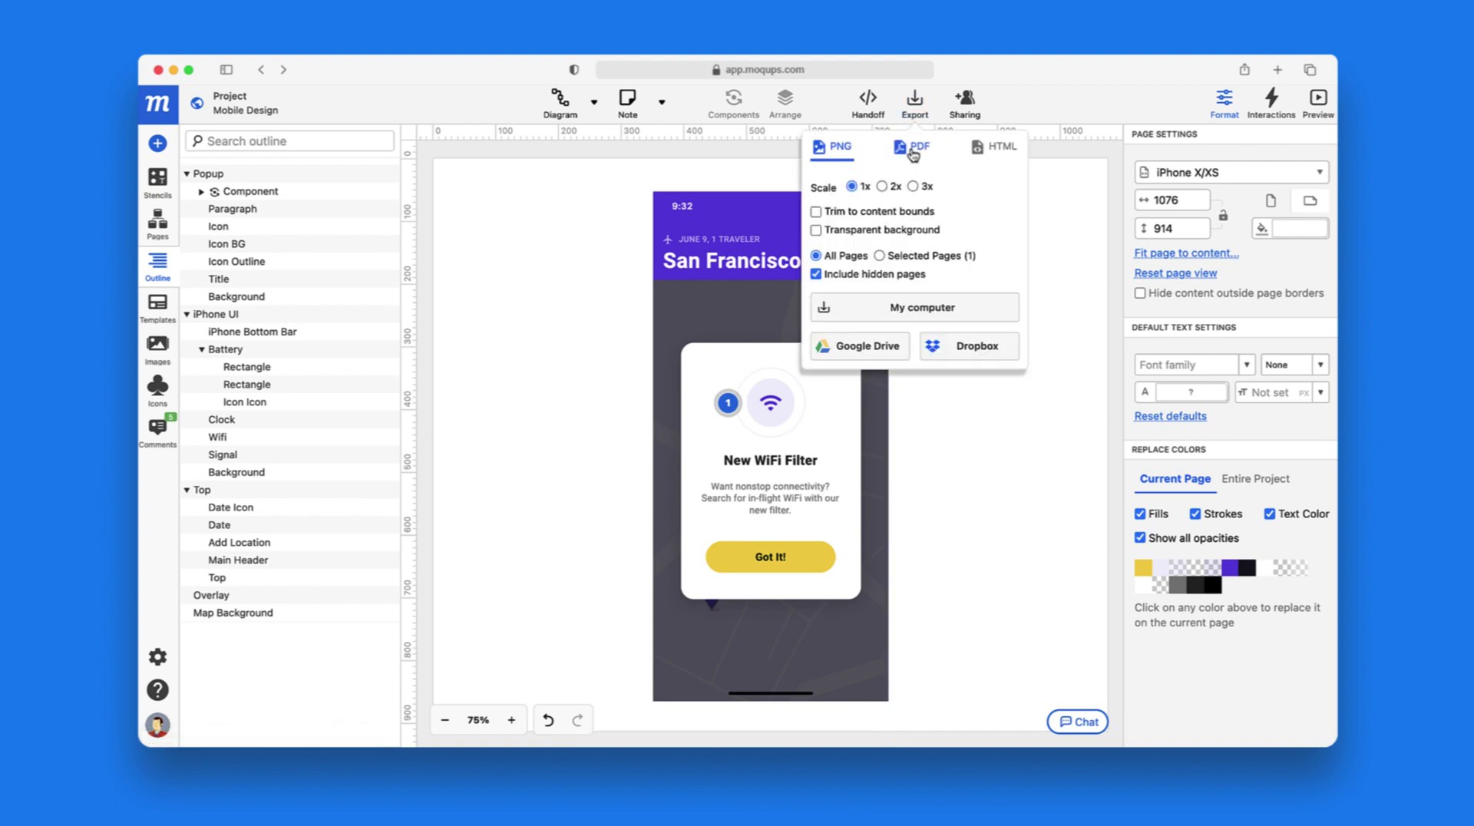
click(918, 152)
click(983, 153)
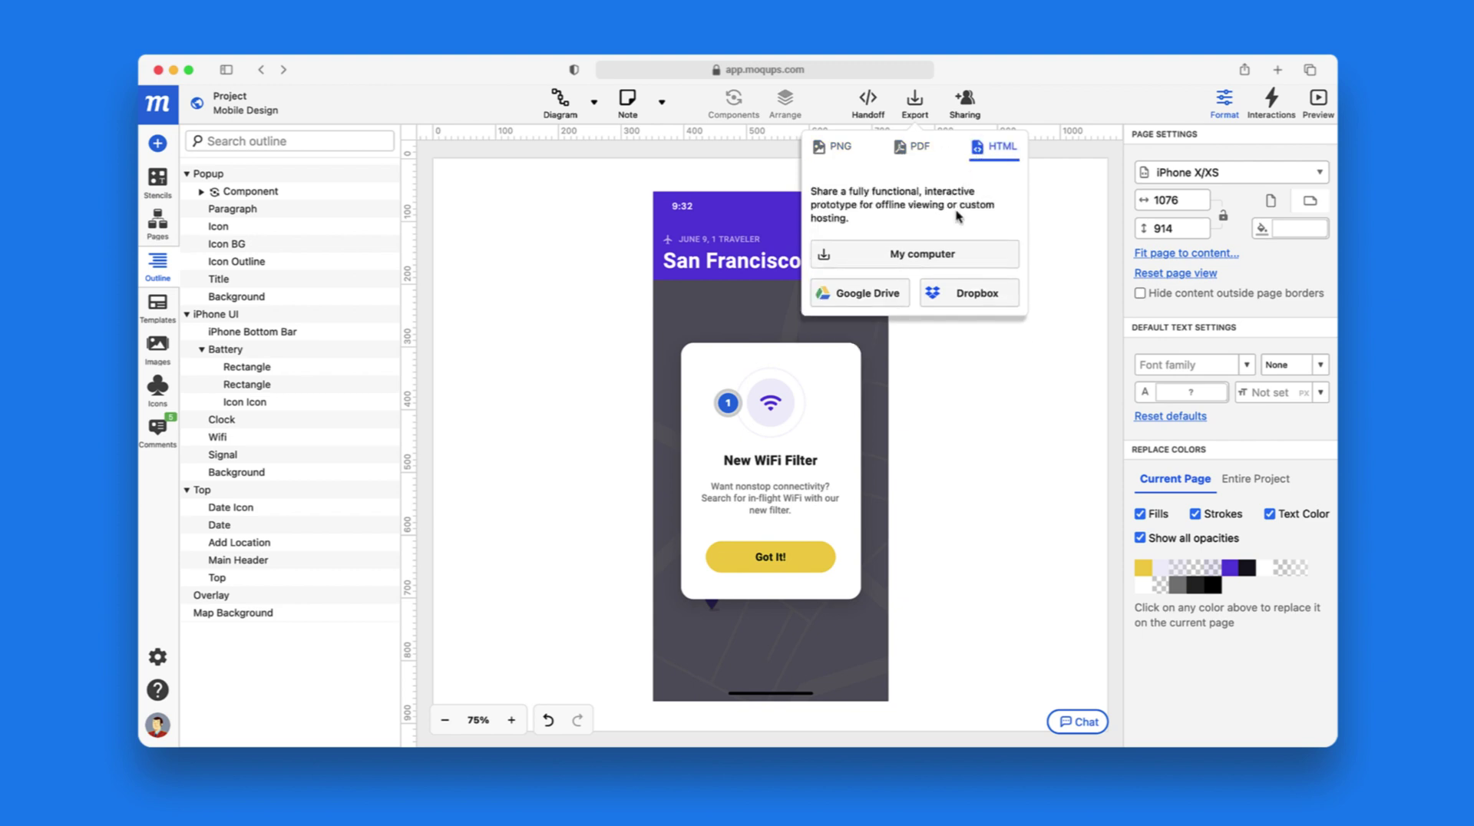
click(823, 554)
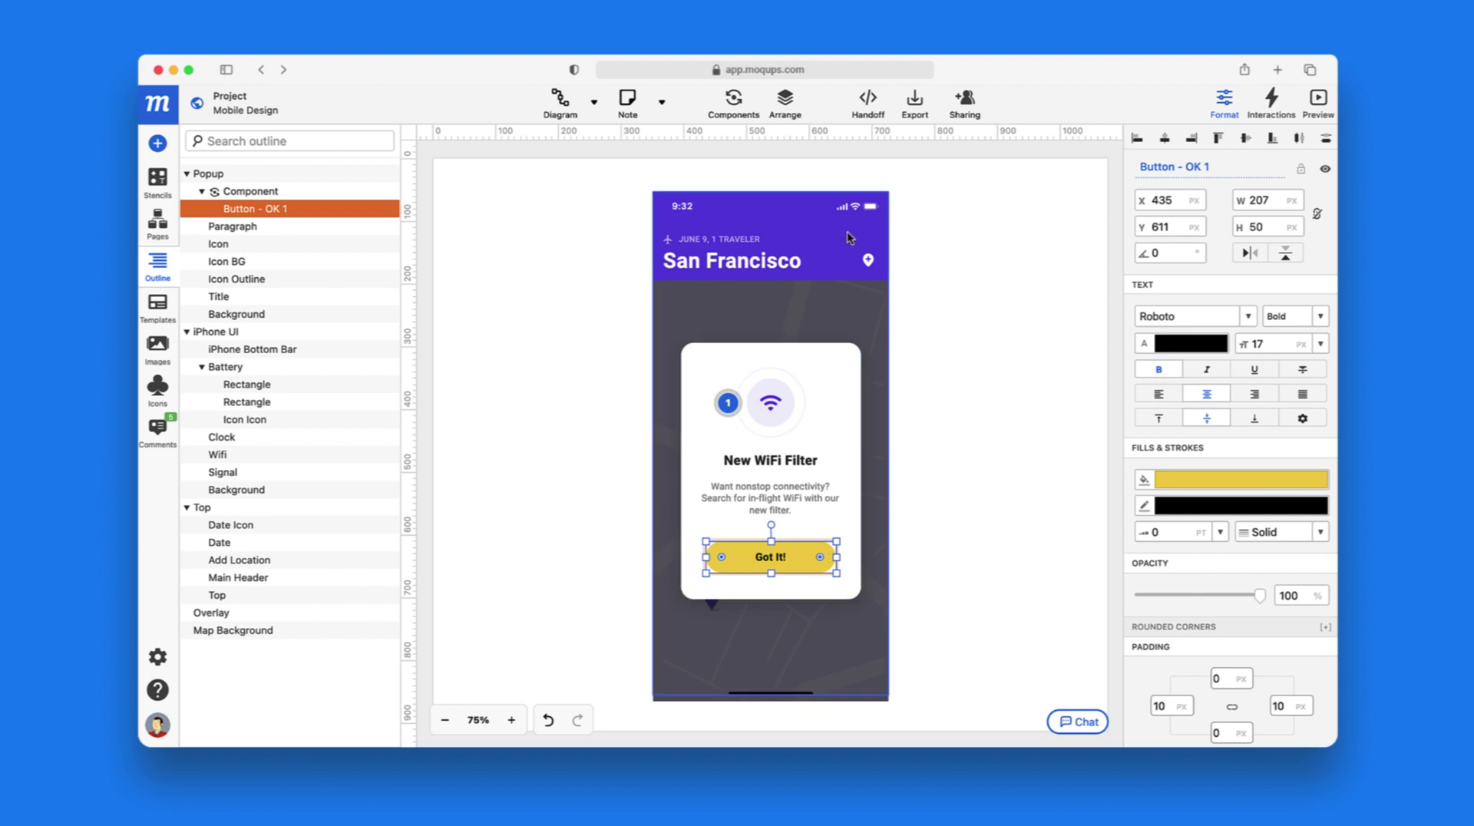
Copy the Got It! button's CSS from the Handoff Code panel
click(876, 107)
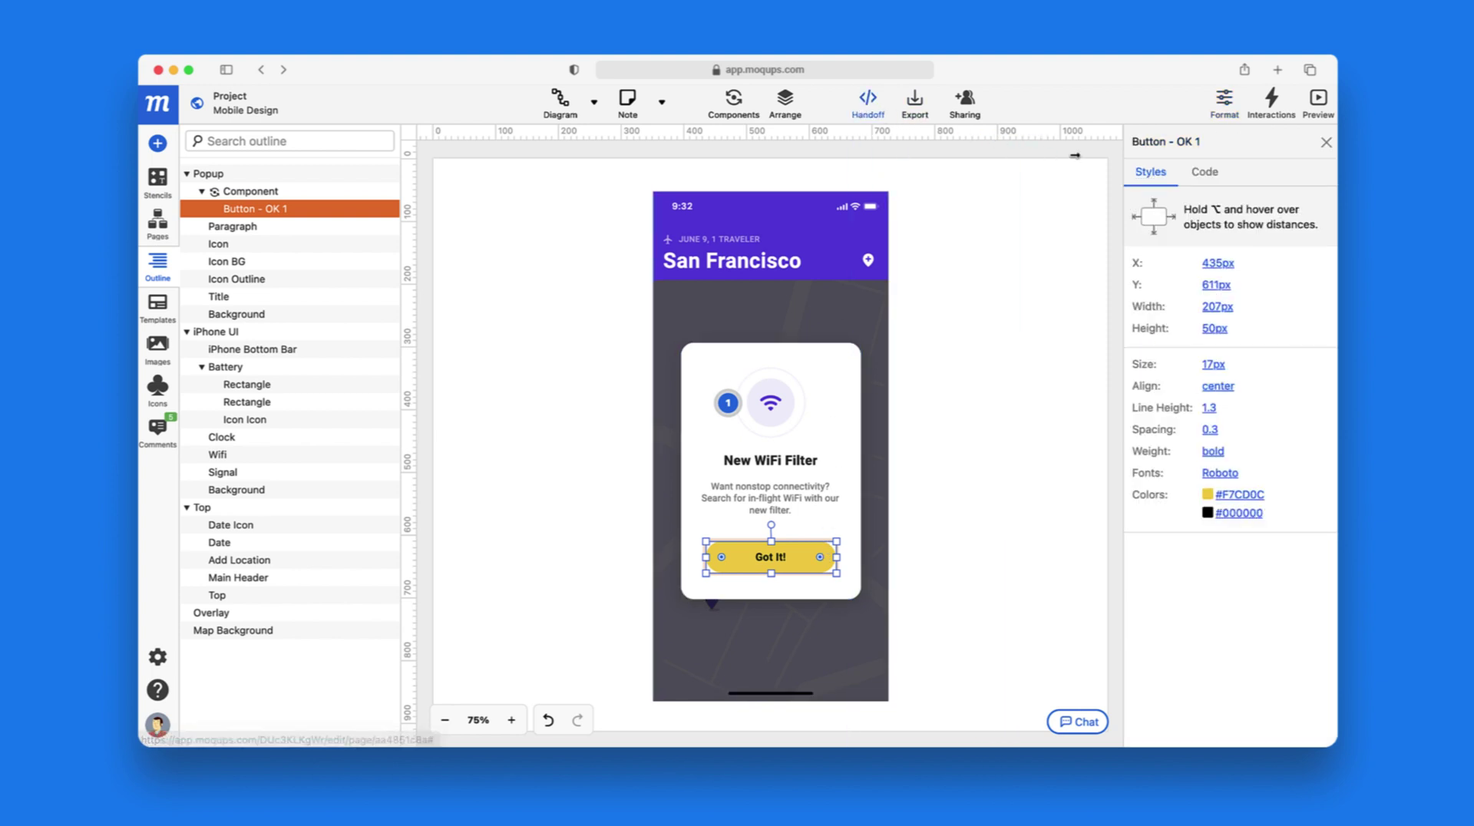
click(1197, 173)
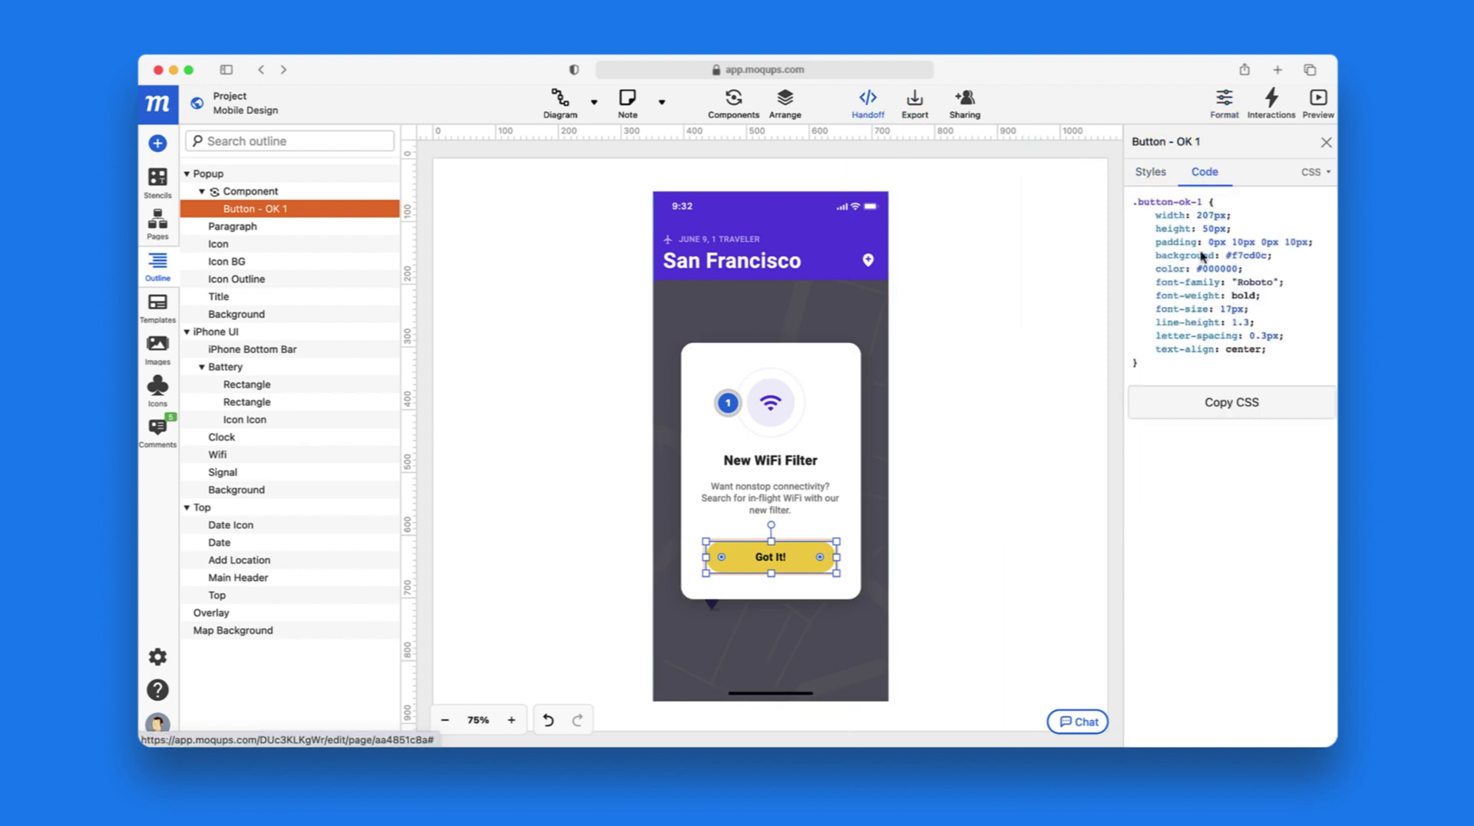
click(1233, 400)
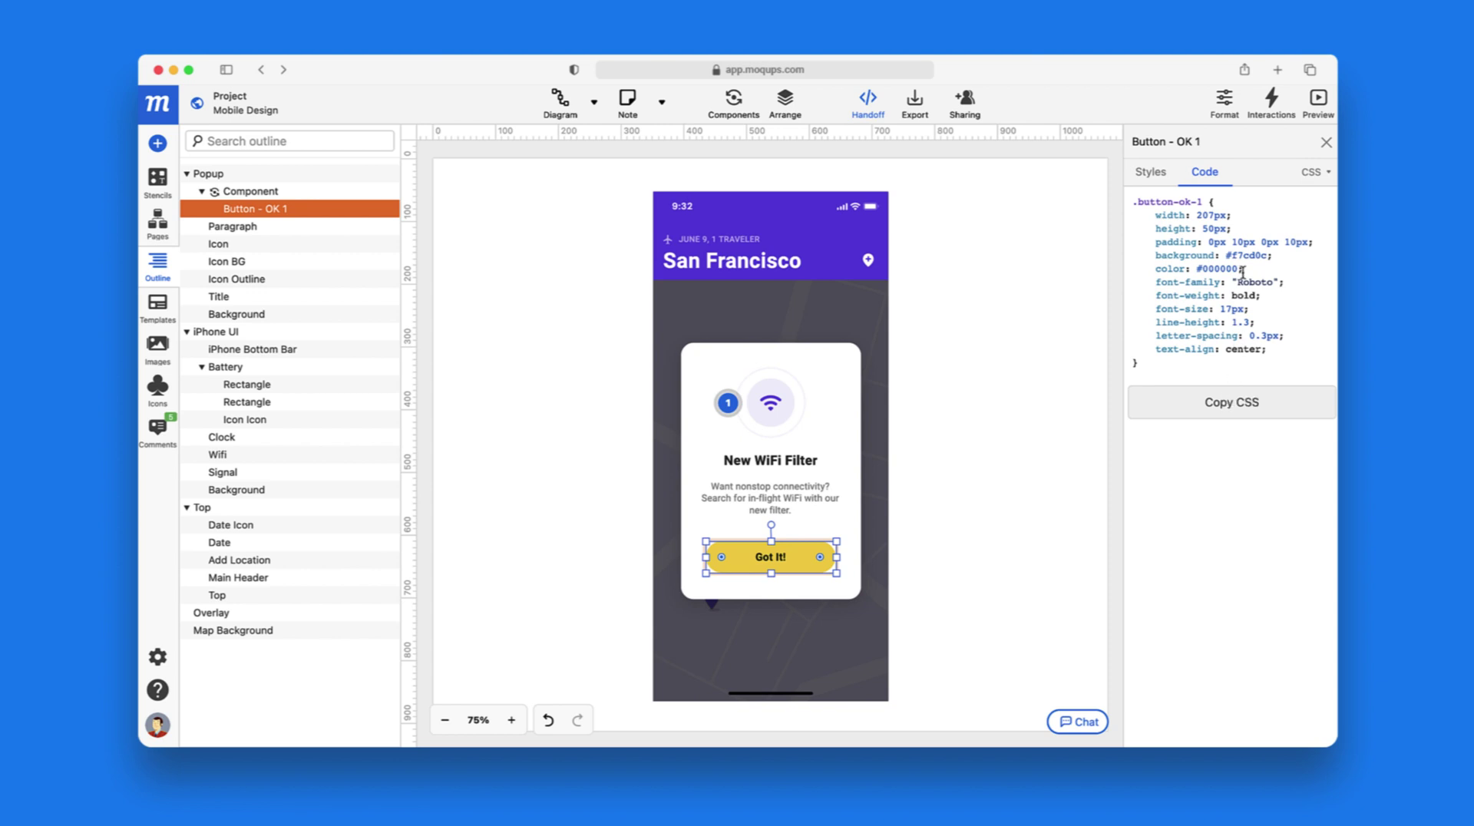
Add an On Click or Tap interaction to the button that goes to the next page
click(1271, 104)
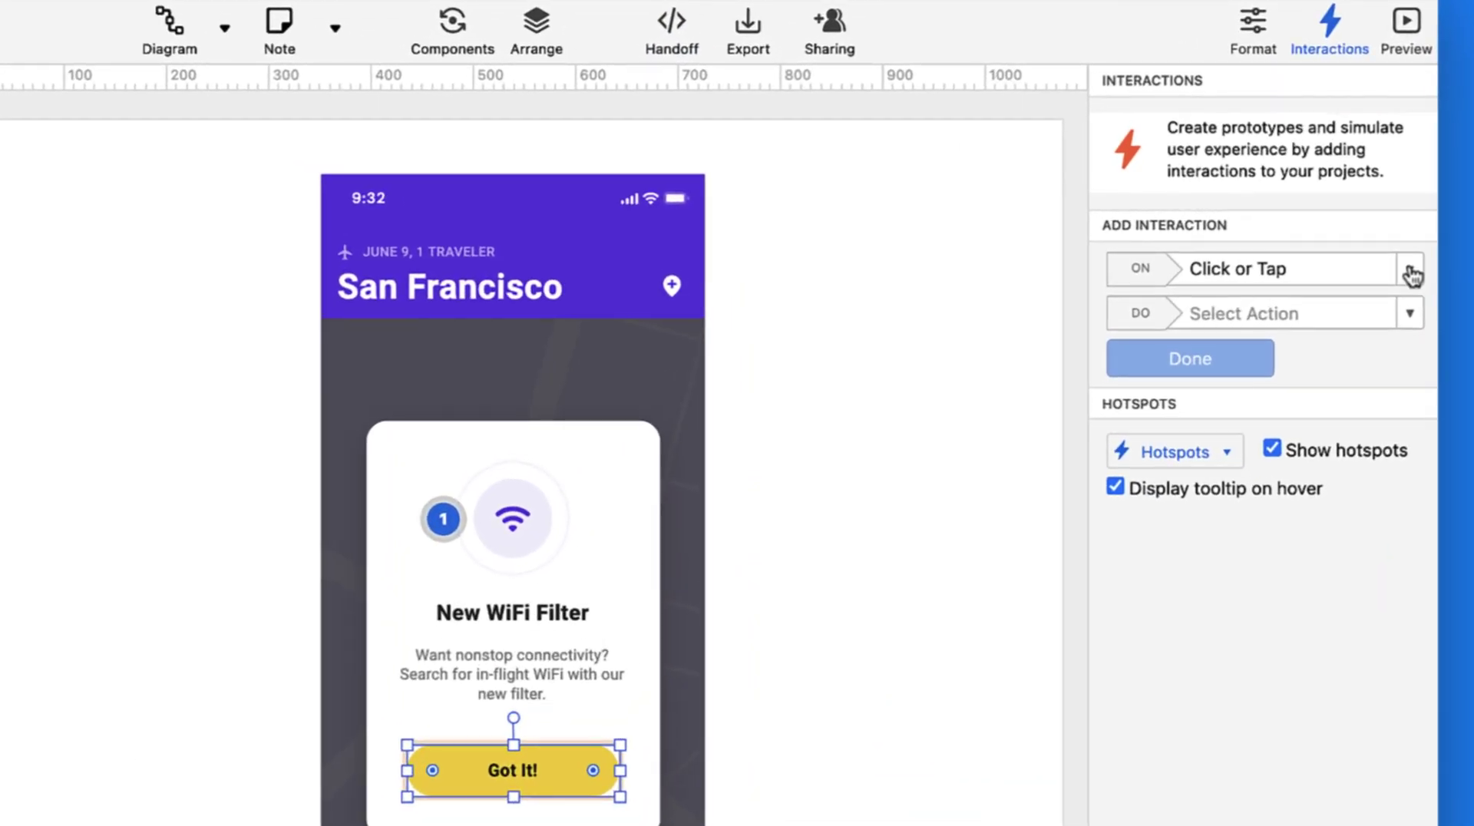
click(1321, 250)
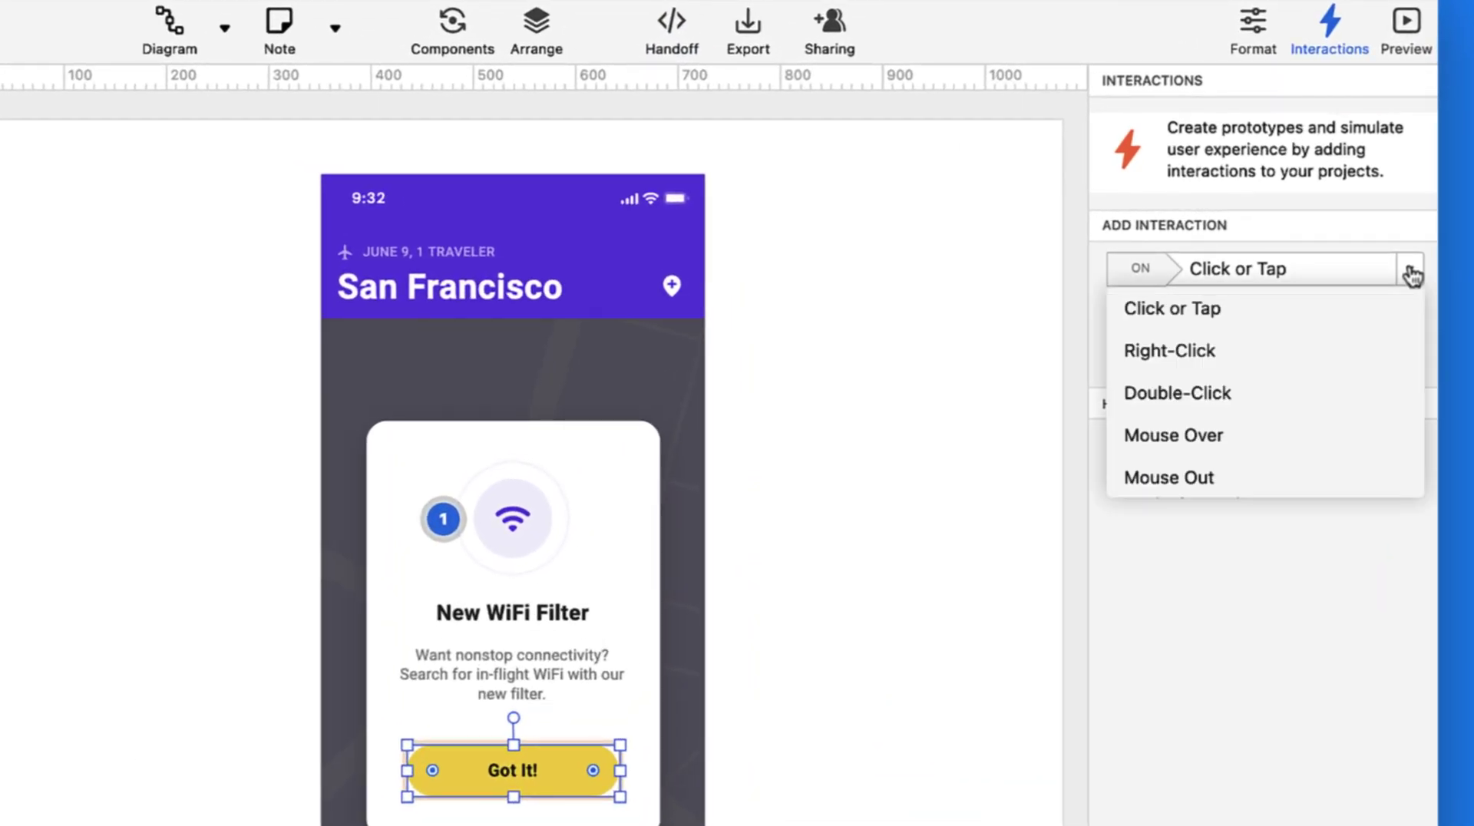
click(1382, 301)
click(1411, 318)
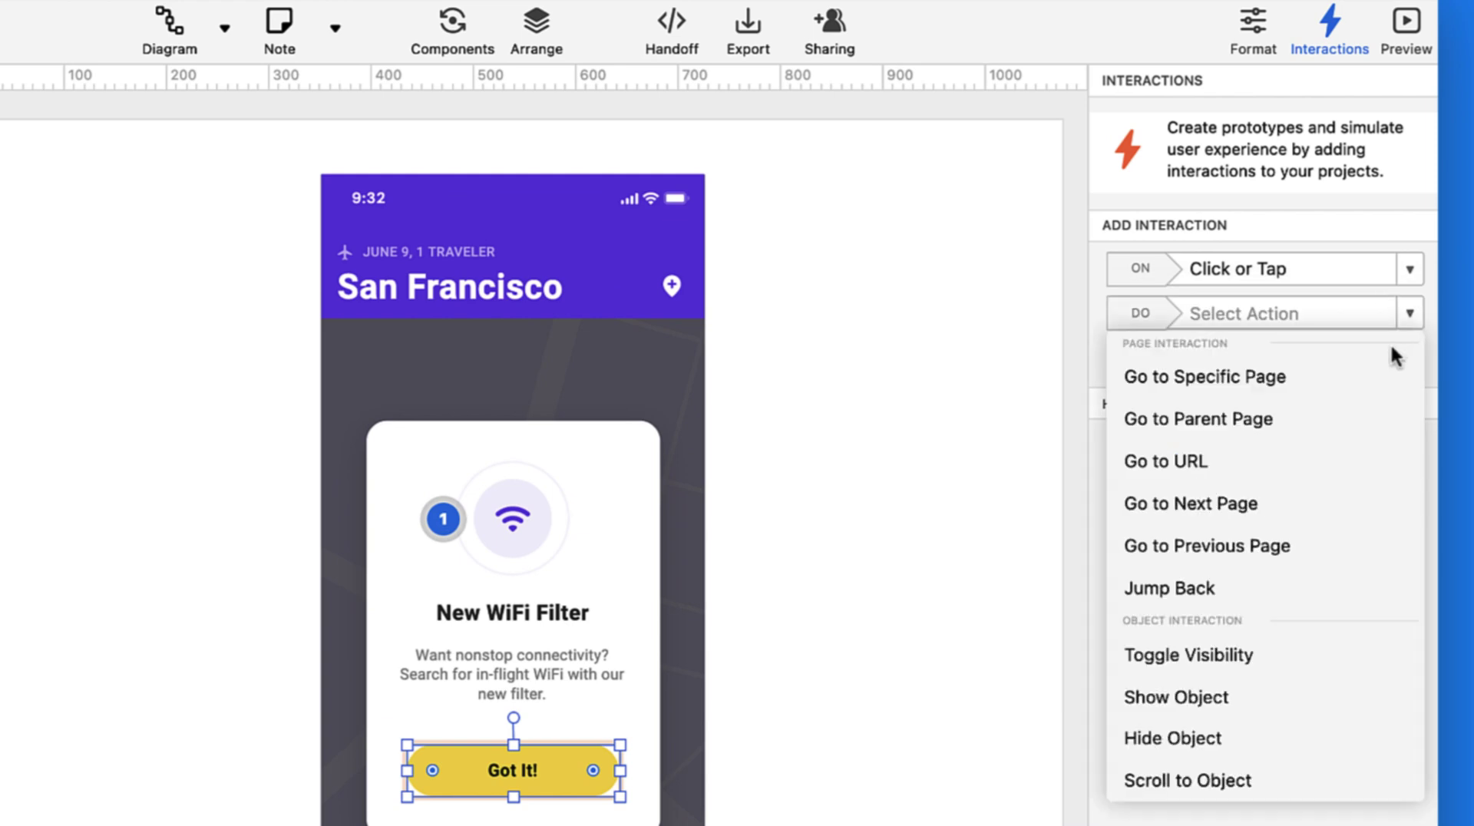
click(1333, 503)
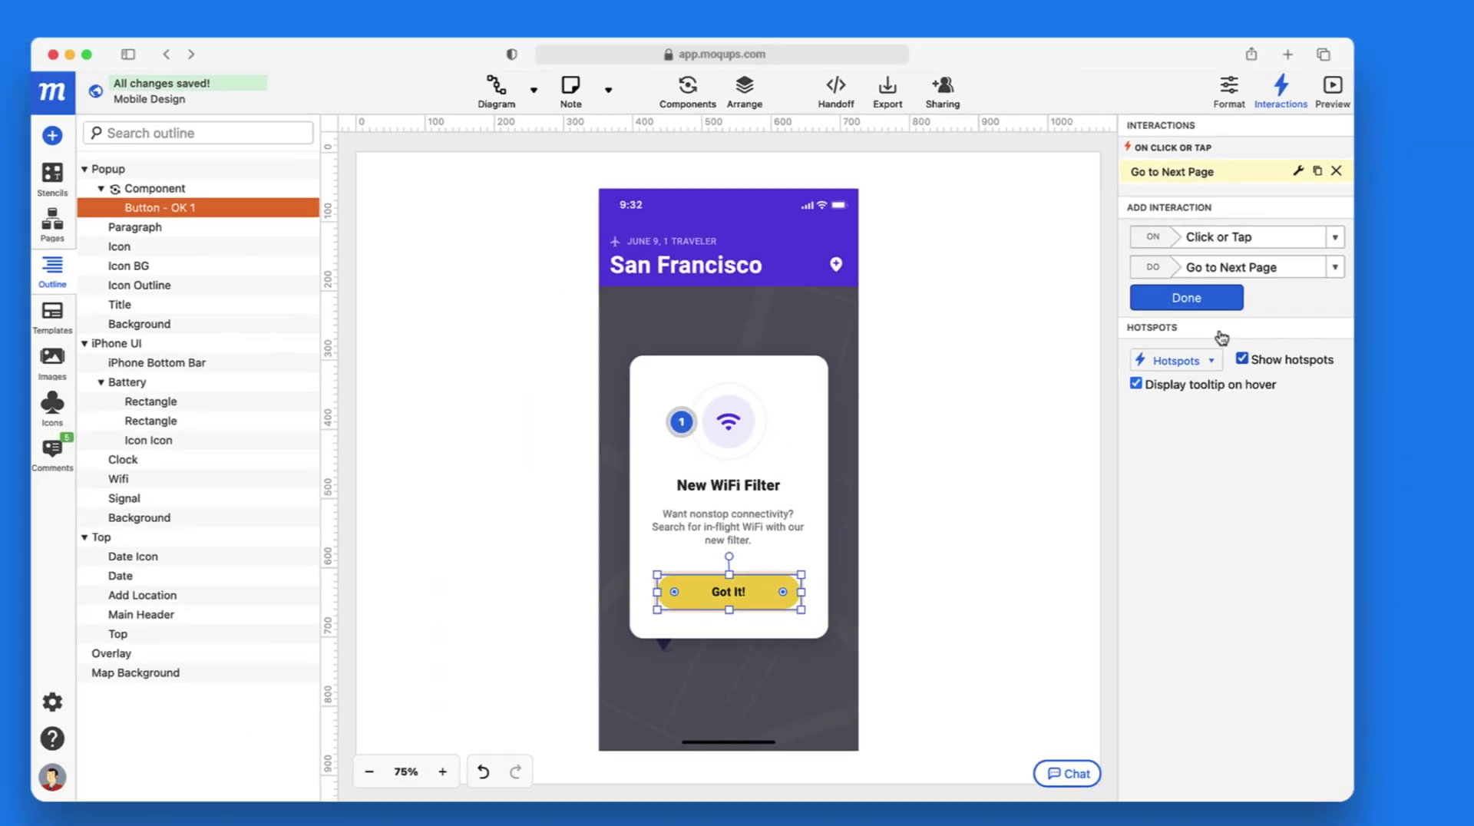
click(1190, 333)
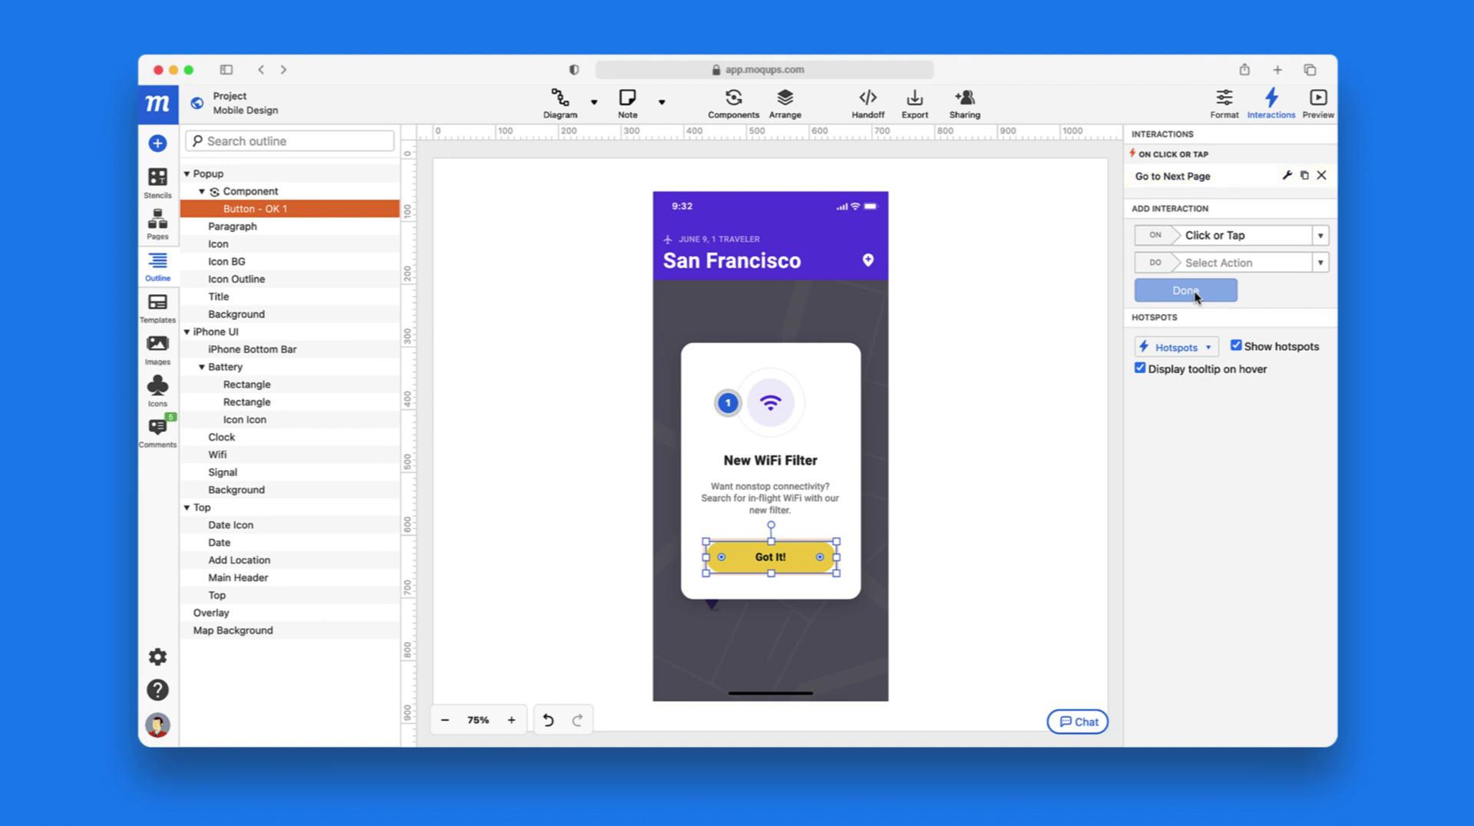
Preview the prototype, tap Got It! to reach page 13, then go back to editing
click(1317, 104)
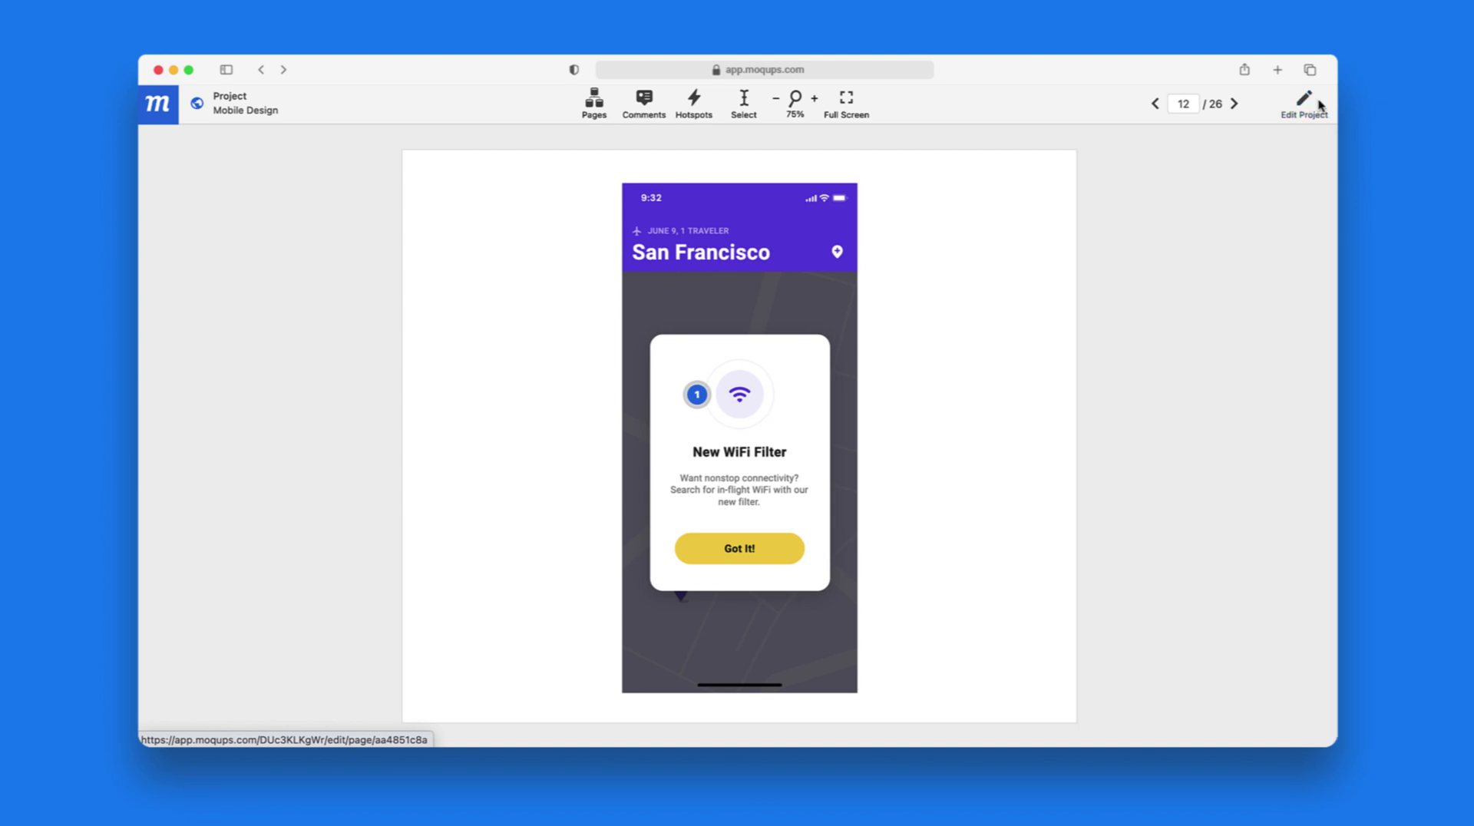
click(768, 547)
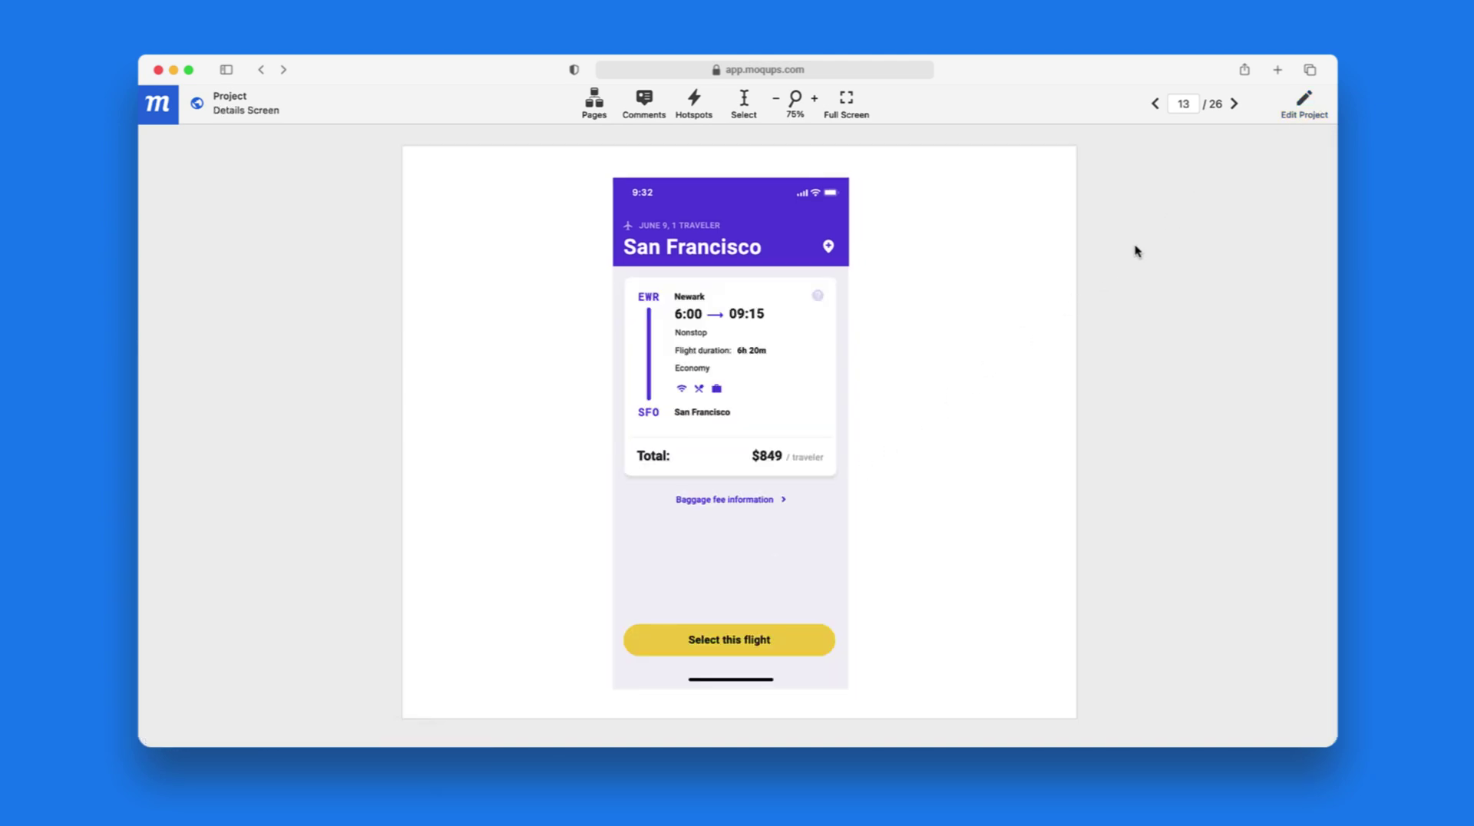
click(1306, 107)
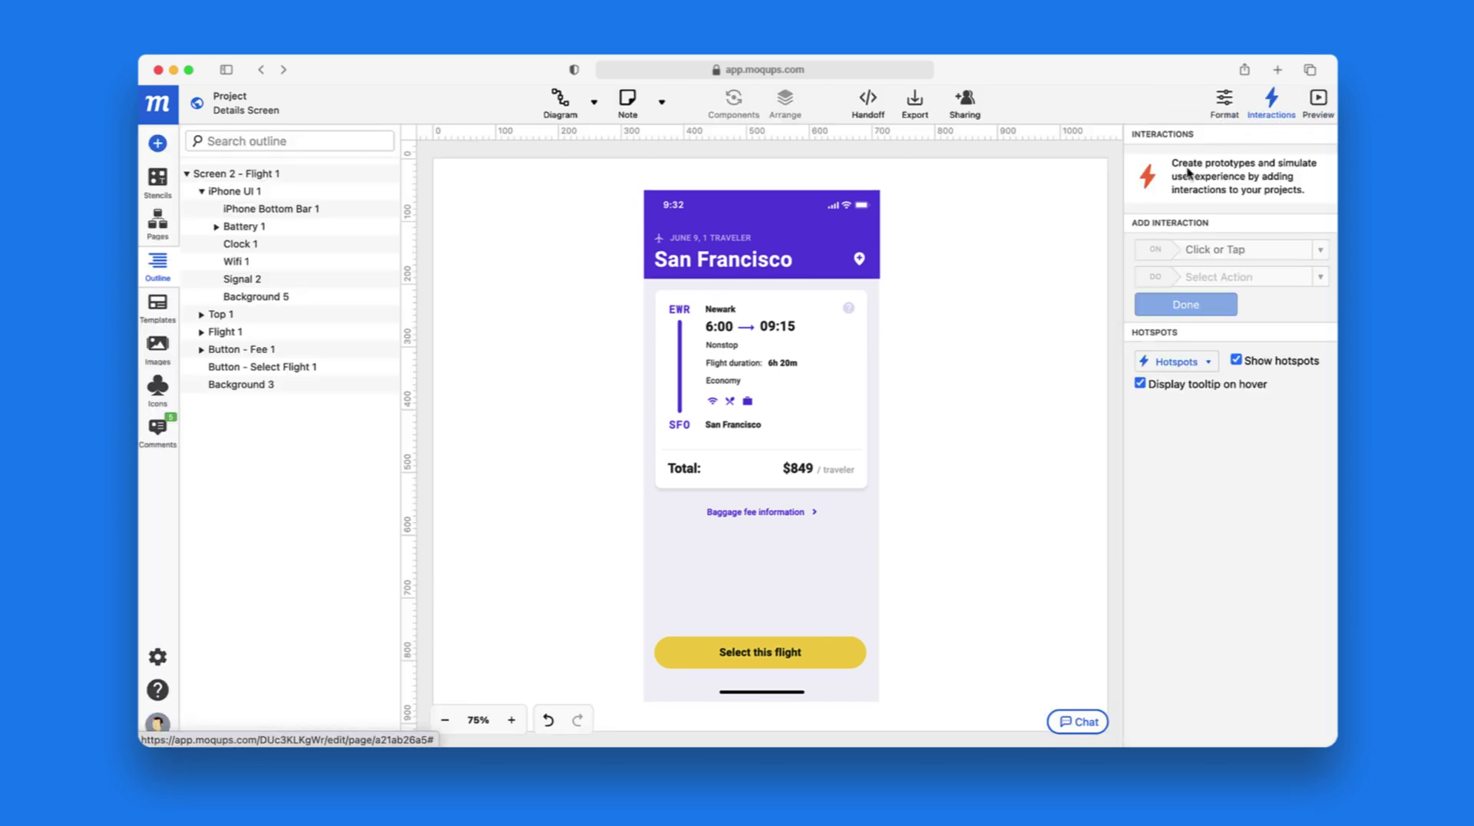
Open the Help Center and scroll down to the Troubleshoot, Contact Support and FAQ options
click(157, 689)
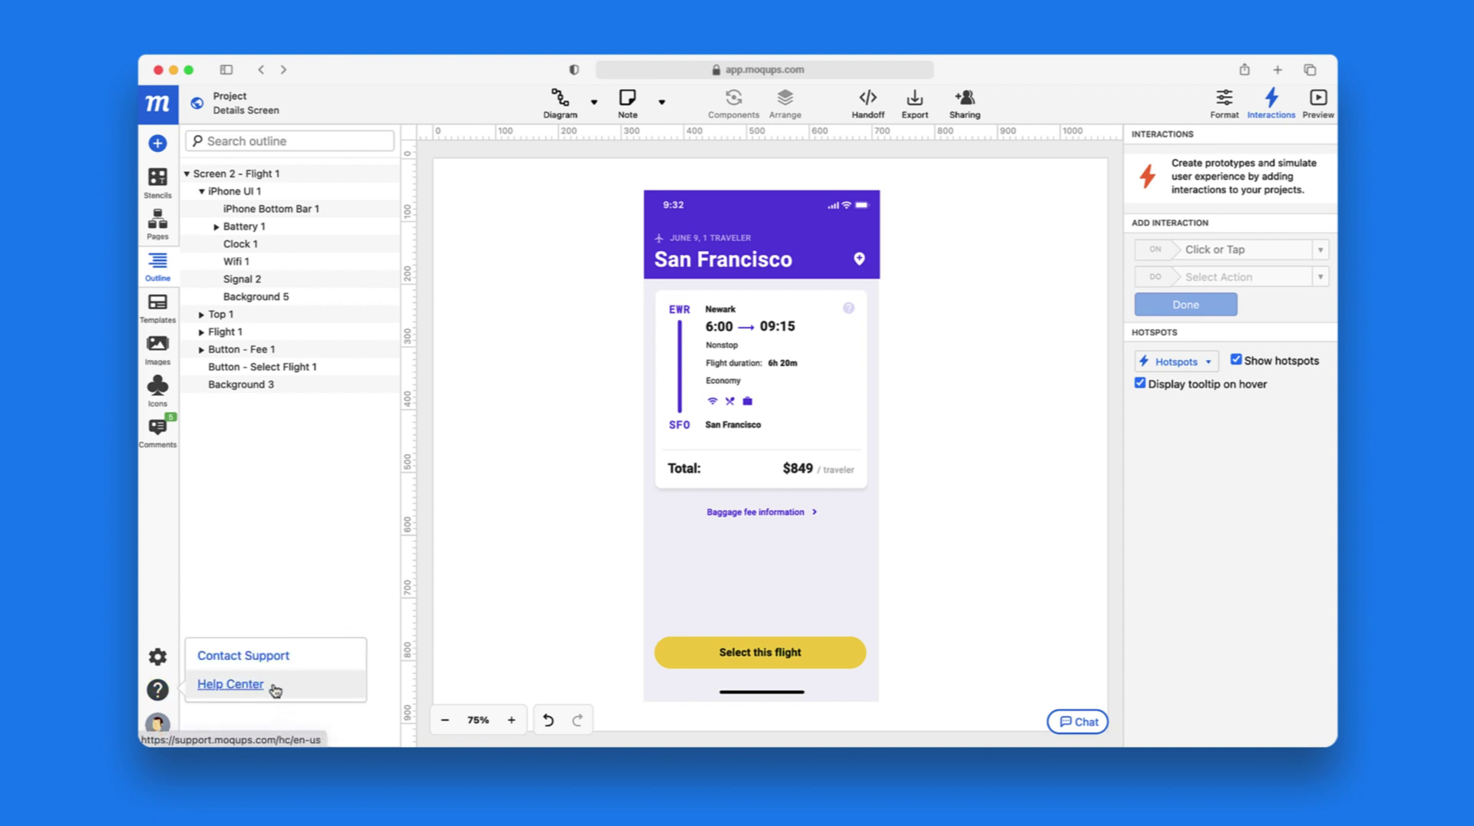
click(243, 689)
scroll(268, 688, down, 5)
scroll(268, 689, down, 8)
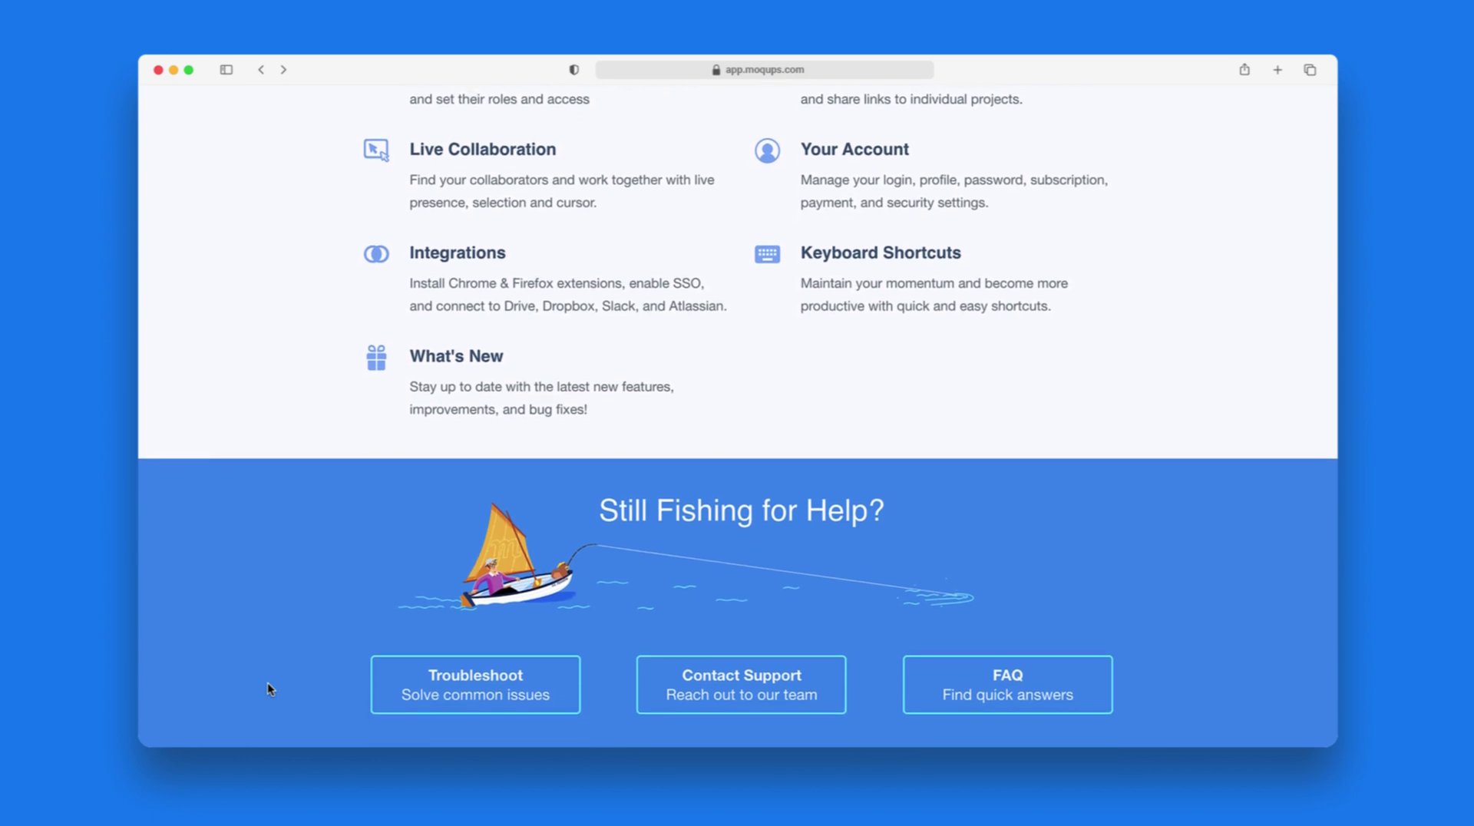